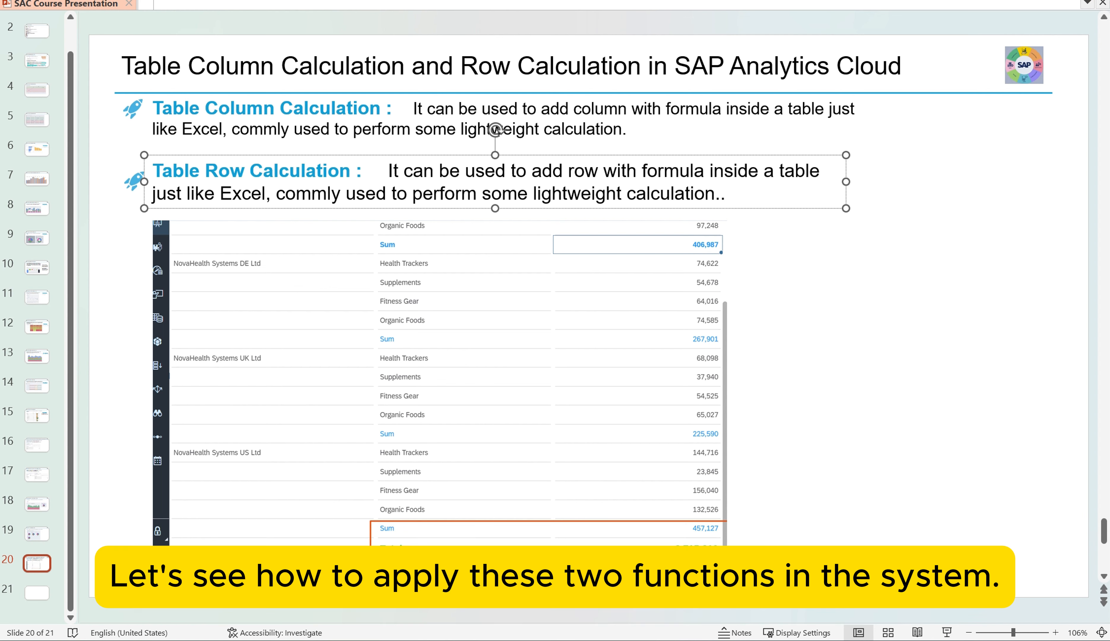
# Switch to the PL Story in SAP Analytics Cloud, hide the story filters and add an empty column after Plan Amount in the pnl_demo table
pyautogui.click(604, 528)
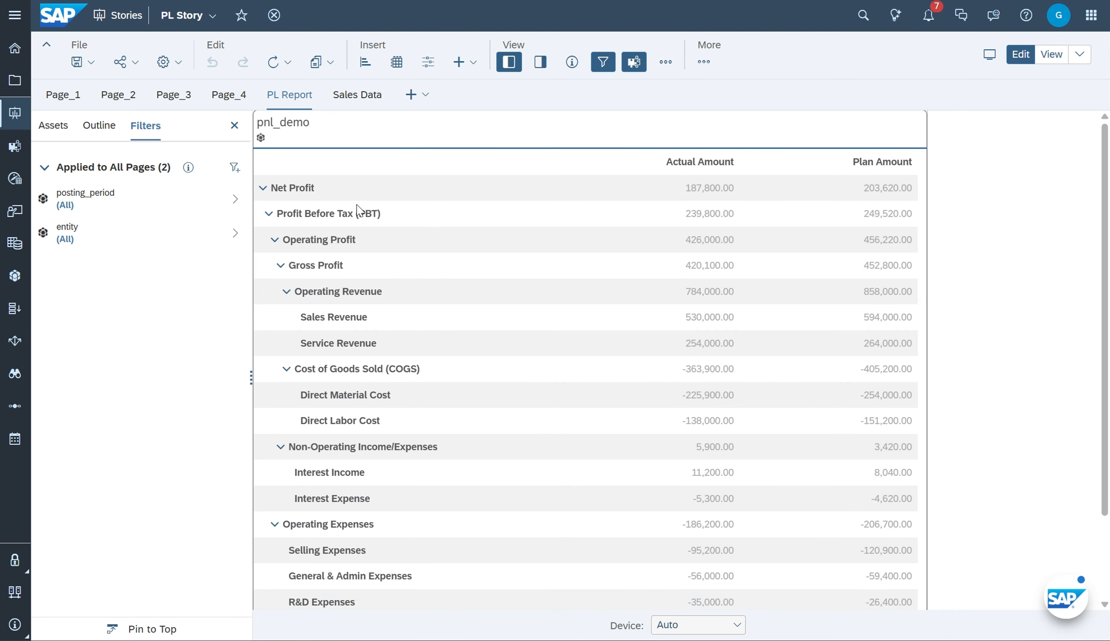
pyautogui.click(235, 125)
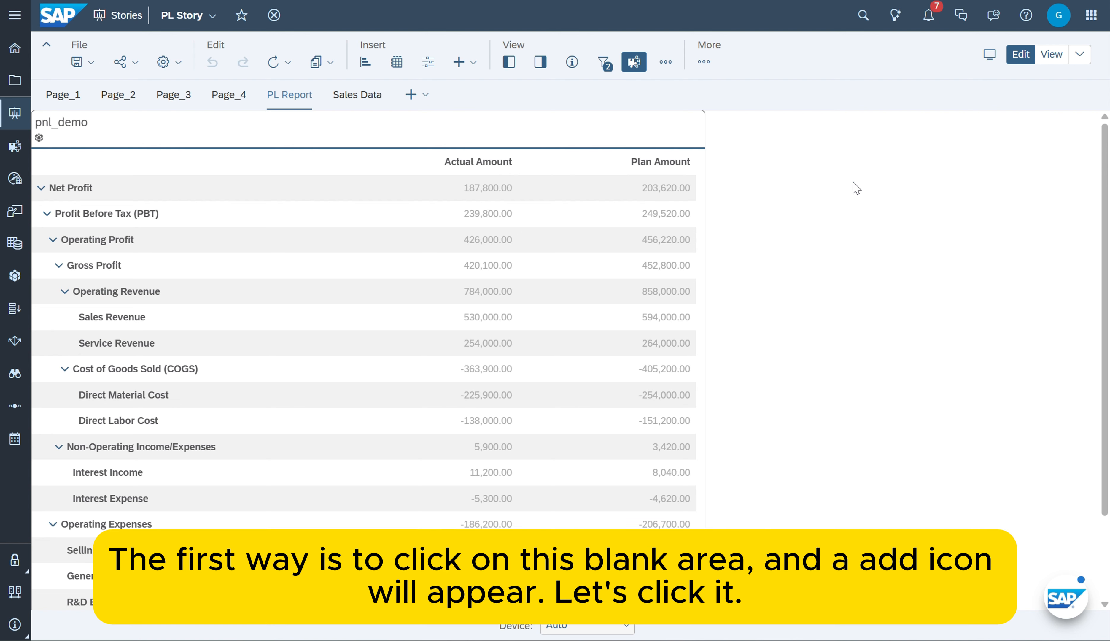
pyautogui.click(669, 130)
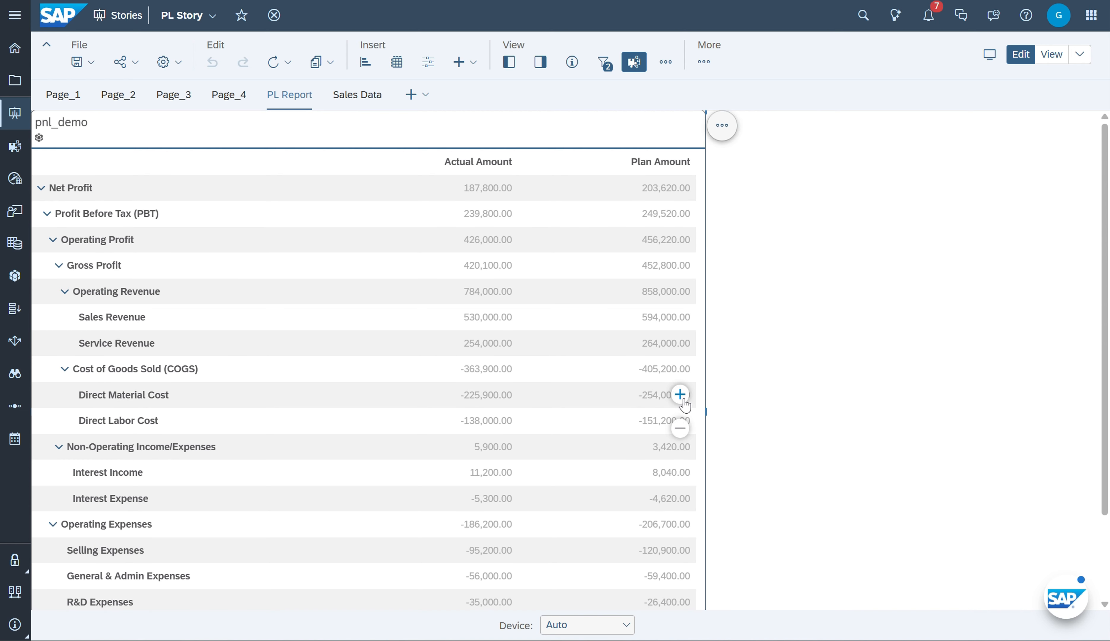
pyautogui.click(682, 399)
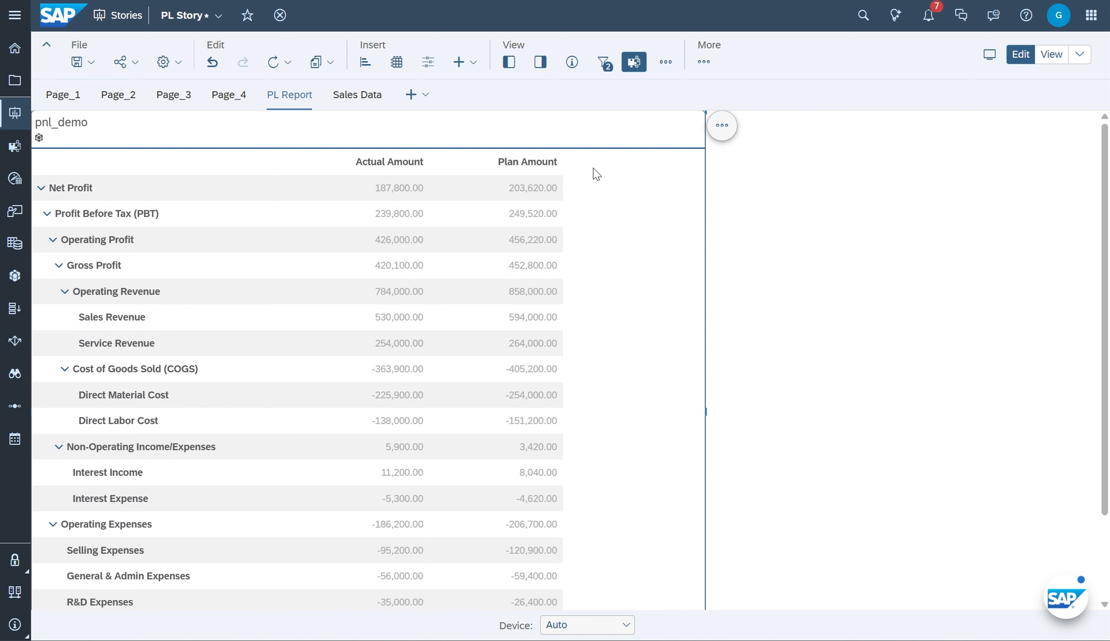
# Enter Rate(%) as the header of the new empty column in the pnl_demo table
pyautogui.click(615, 175)
pyautogui.doubleClick(610, 168)
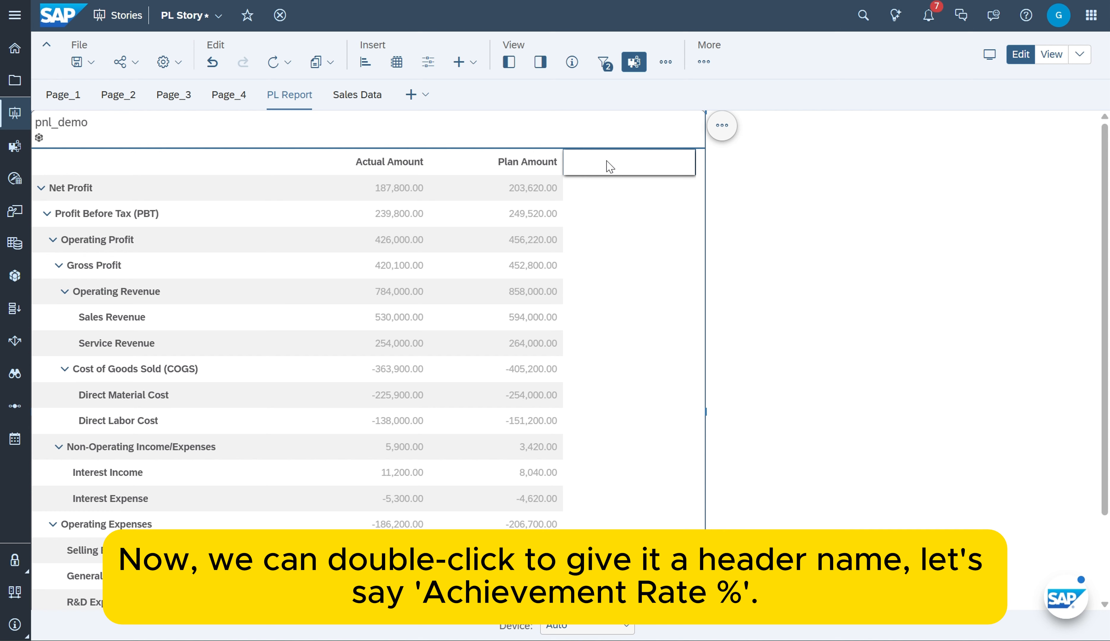
pyautogui.write('r')
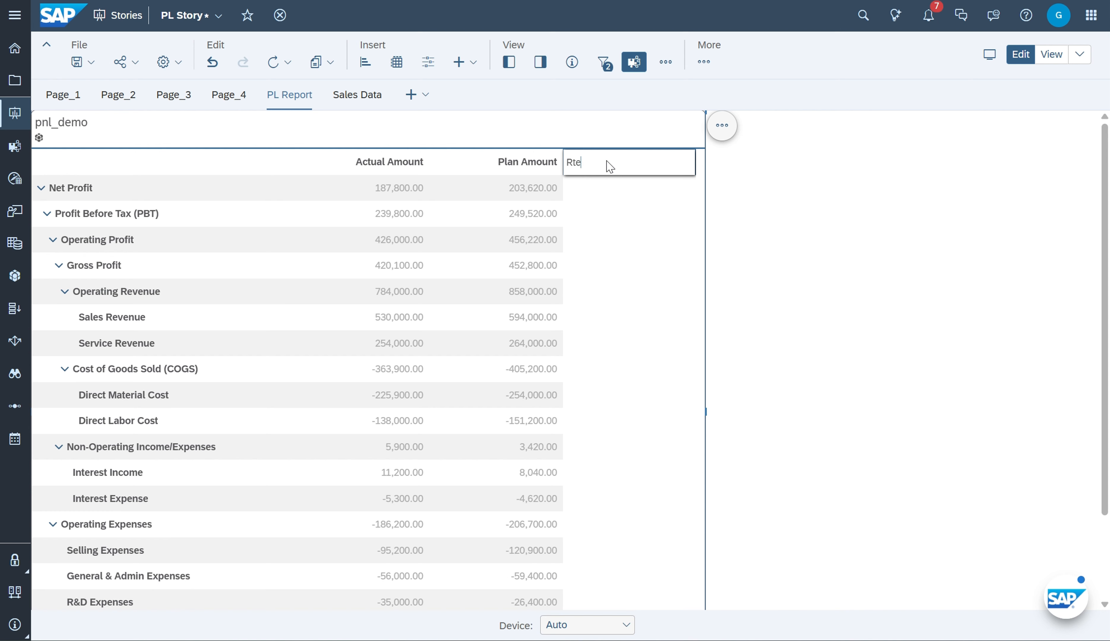
pyautogui.write('t')
pyautogui.press('BackSpace')
pyautogui.write('ate')
pyautogui.press('Return')
pyautogui.write('%')
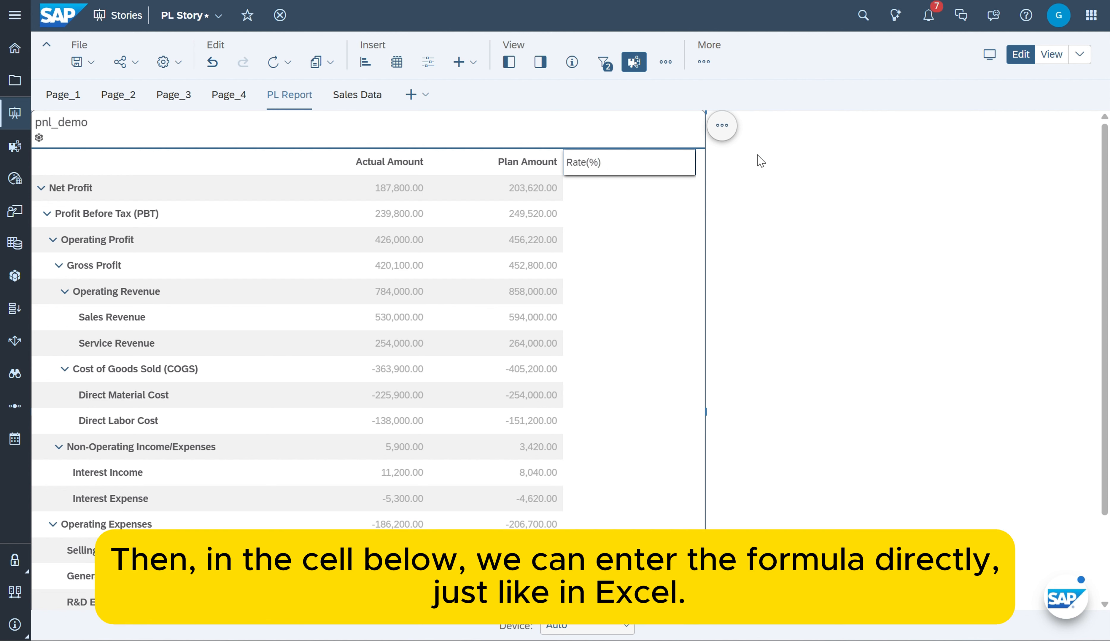
# Enter the formula =B2/C2 in the Net Profit row of the Rate(%) column
pyautogui.click(613, 192)
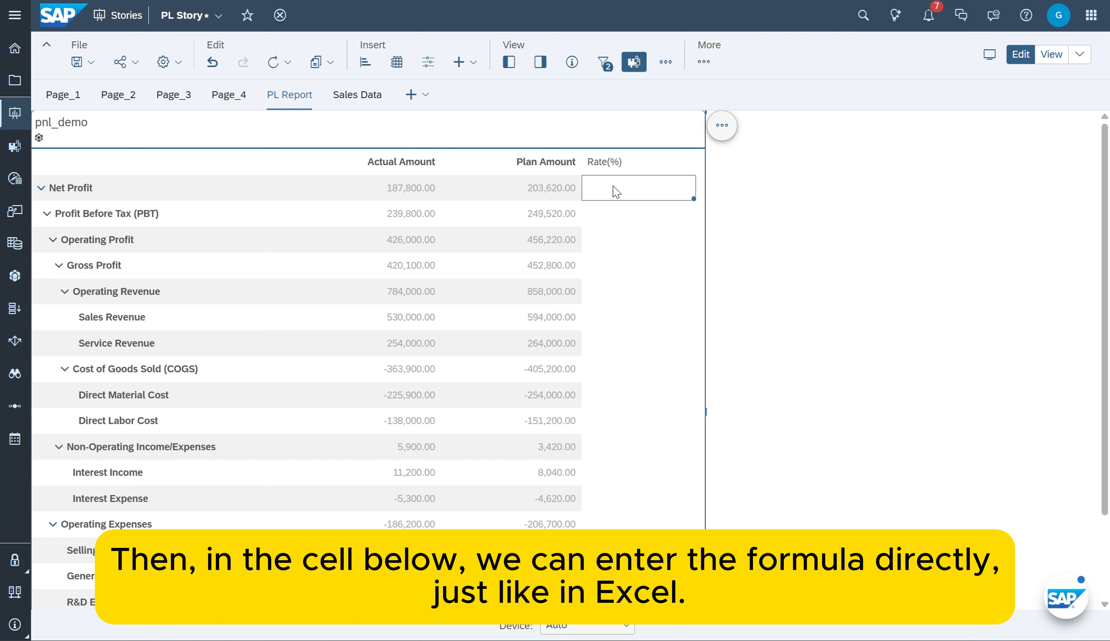
pyautogui.doubleClick(619, 192)
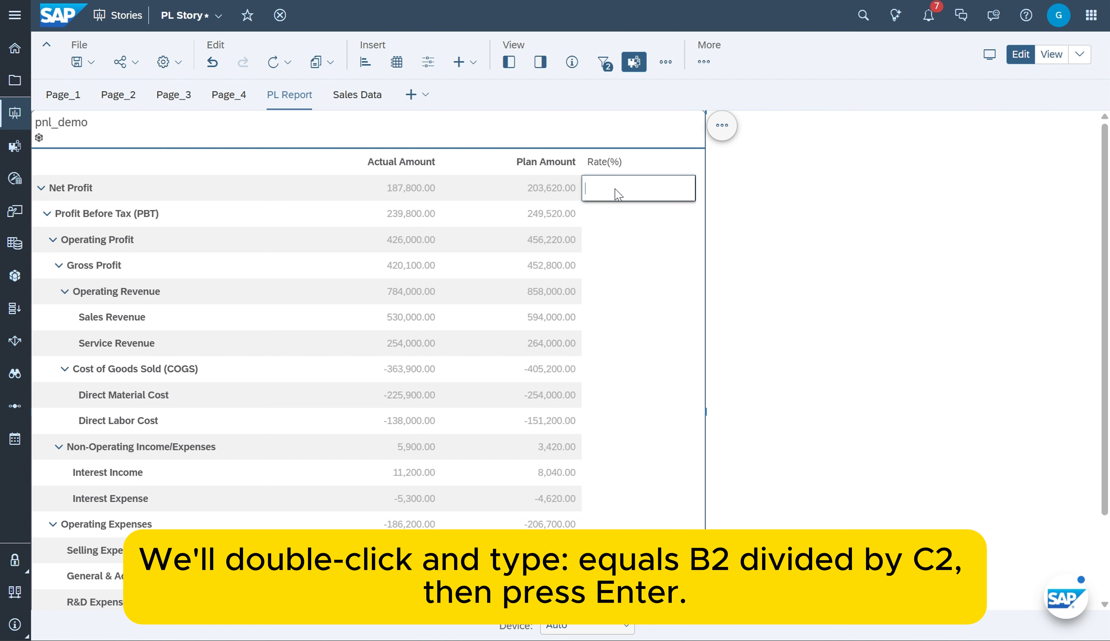
pyautogui.write('=')
pyautogui.click(413, 187)
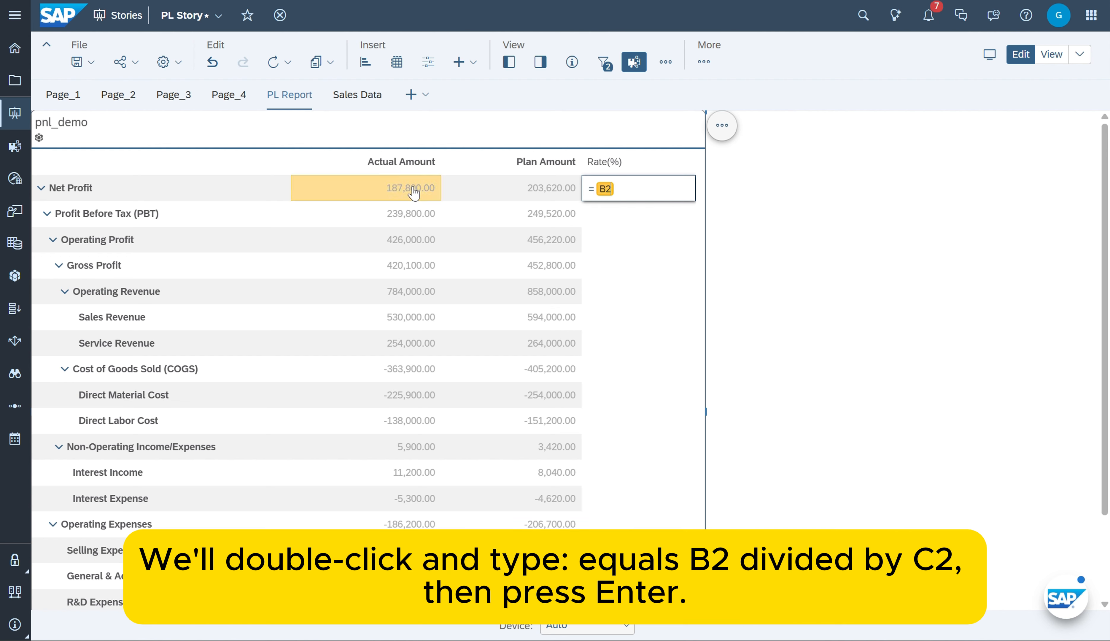
pyautogui.write('/')
pyautogui.click(546, 190)
pyautogui.press('Return')
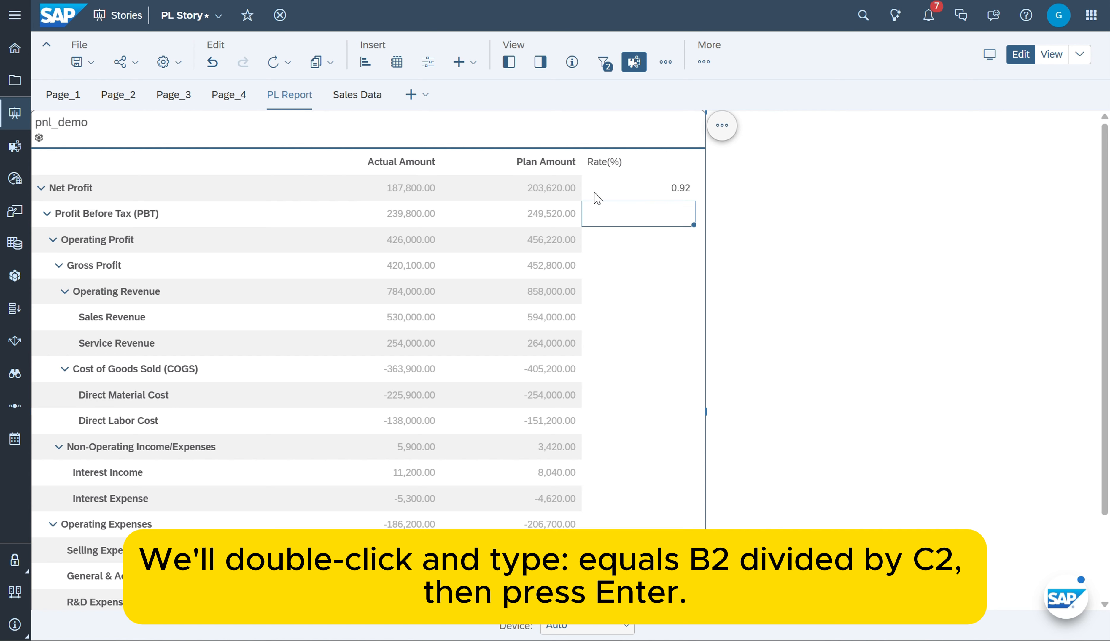
# Fill the Net Profit rate formula down the Rate(%) column through the Tax Expense row
pyautogui.click(676, 193)
pyautogui.moveTo(692, 197); pyautogui.dragTo(693, 534)
pyautogui.scroll(-3, 663, 510)
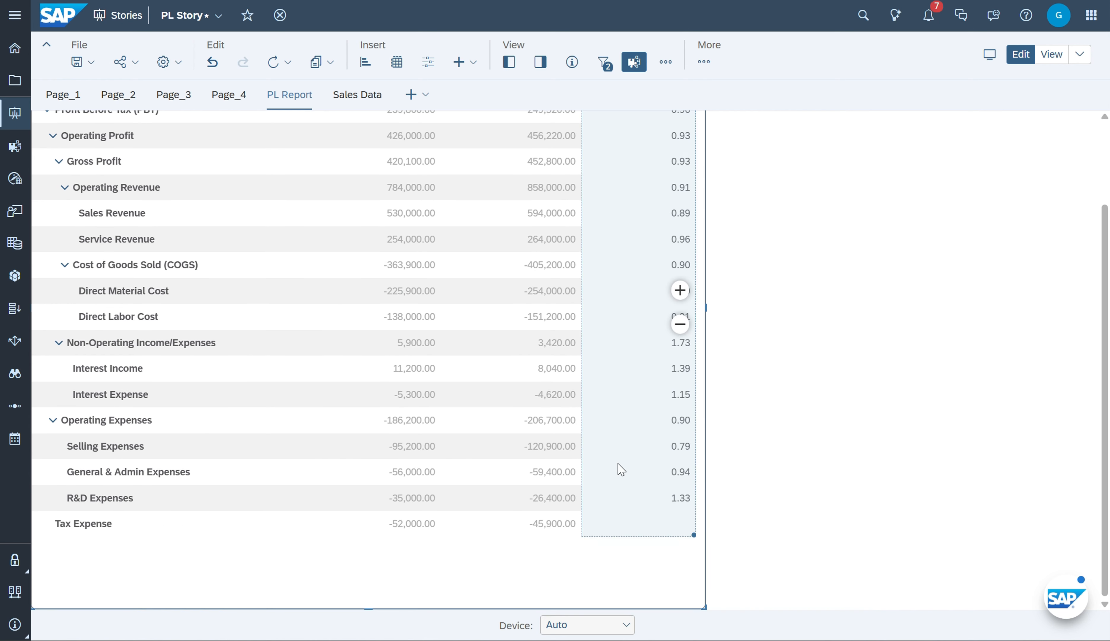
pyautogui.scroll(5, 620, 467)
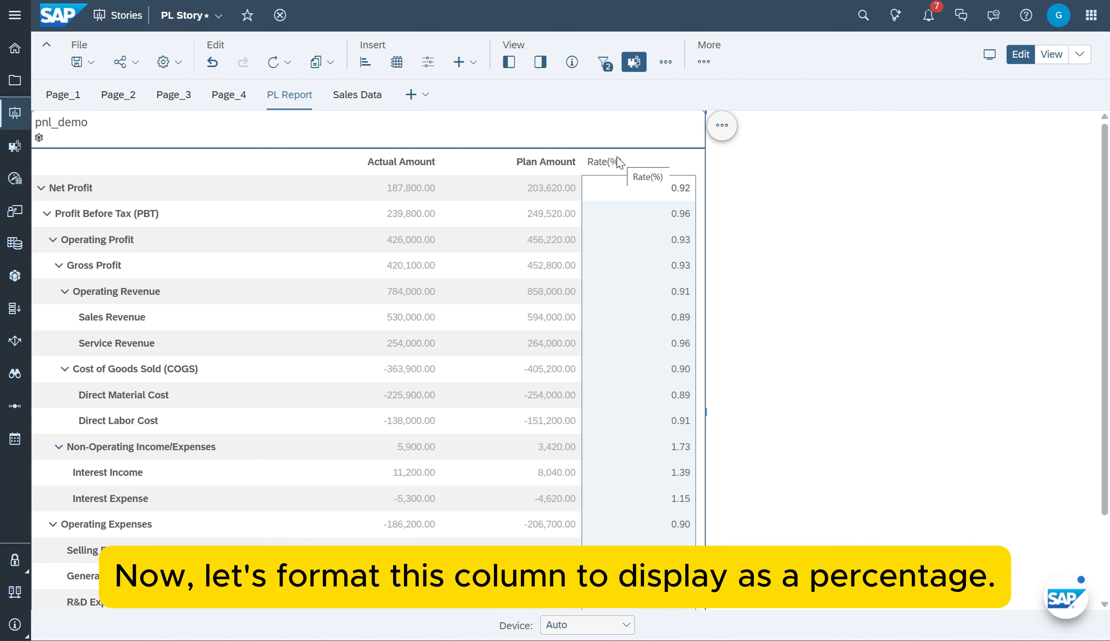
# Apply the Percentage number format to all the value cells below the Rate(%) header
pyautogui.click(619, 162)
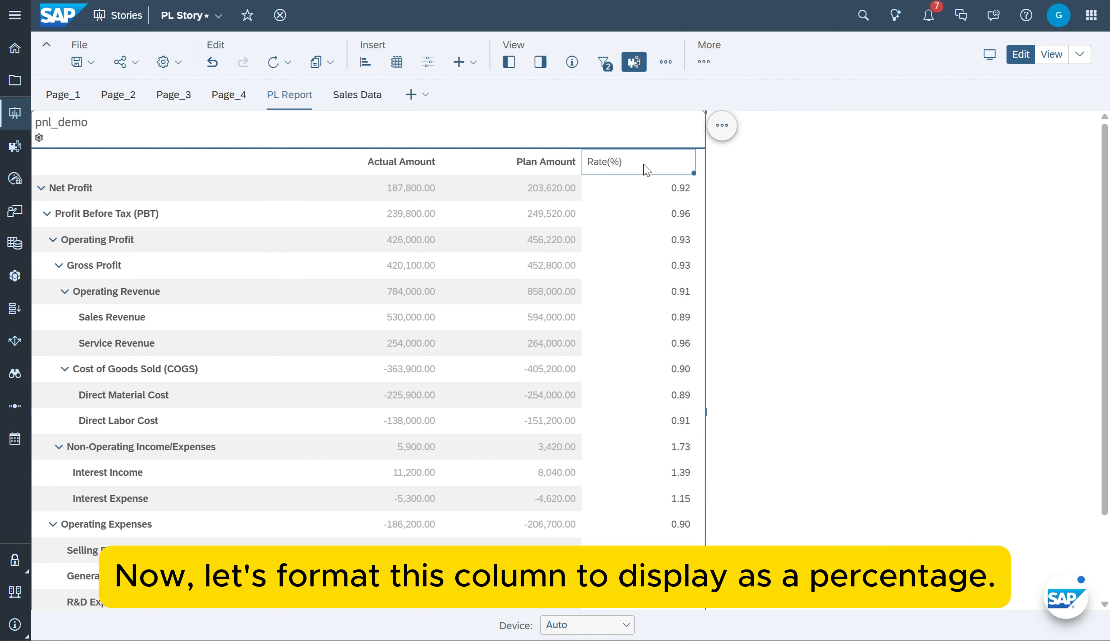
pyautogui.click(541, 62)
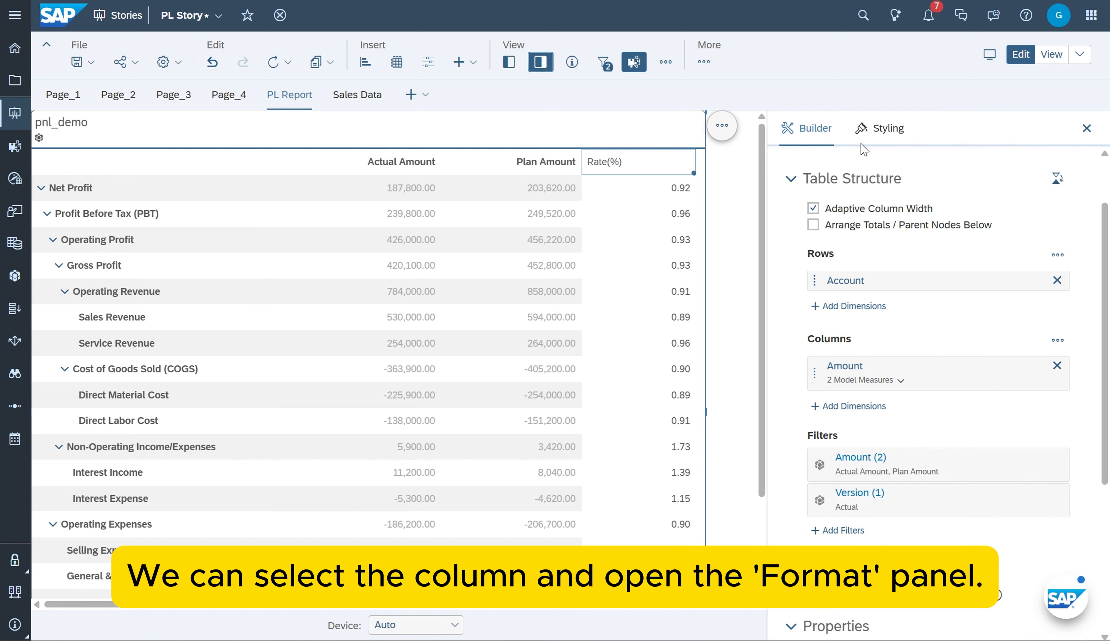
pyautogui.click(883, 129)
pyautogui.moveTo(661, 189); pyautogui.dragTo(659, 267)
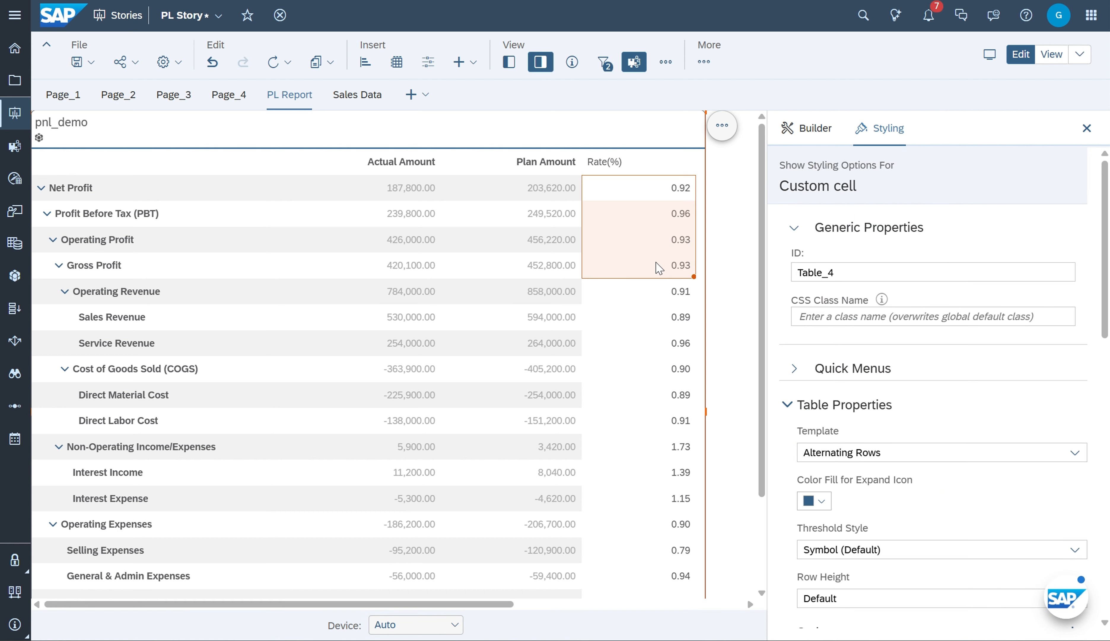
pyautogui.click(659, 163)
pyautogui.scroll(-10, 916, 301)
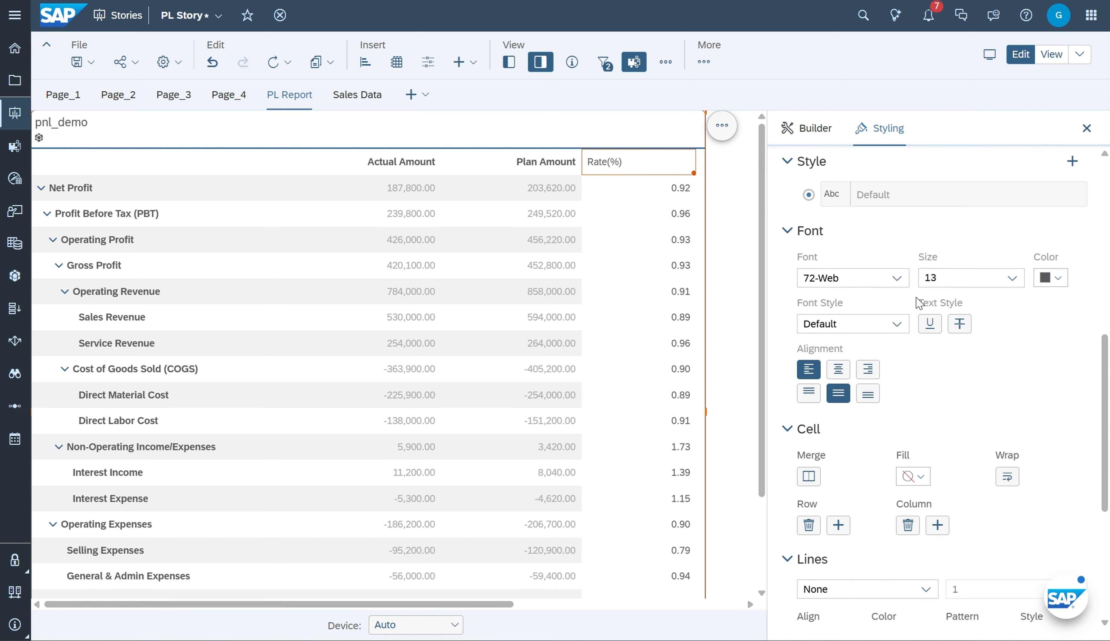
pyautogui.scroll(-5, 917, 303)
pyautogui.click(664, 194)
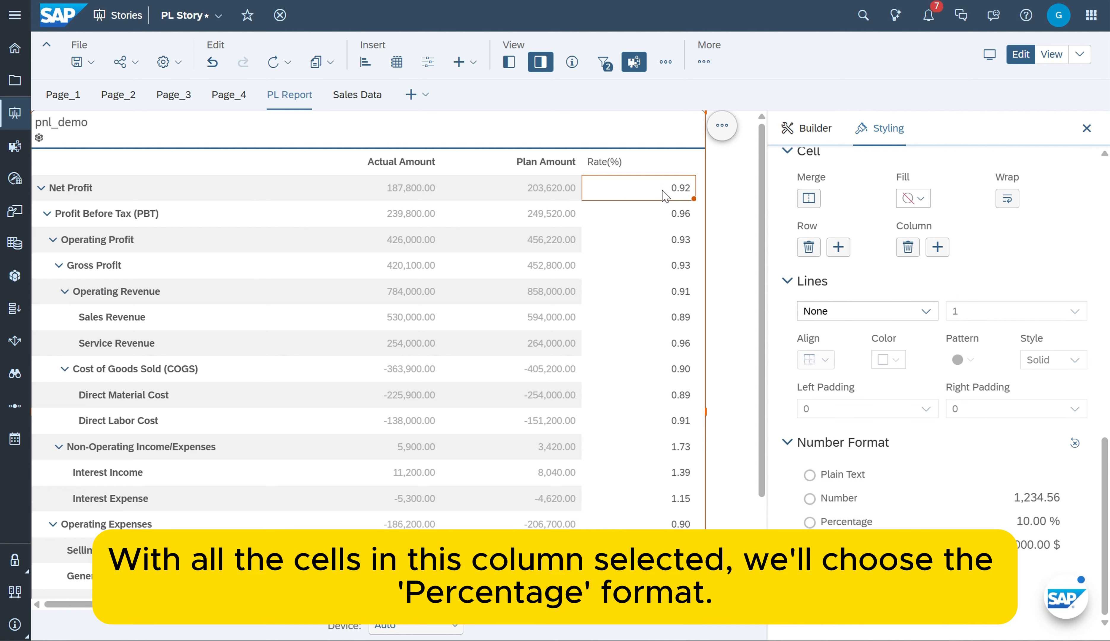
pyautogui.hotkey('ctrl', 'shift', 'Down')
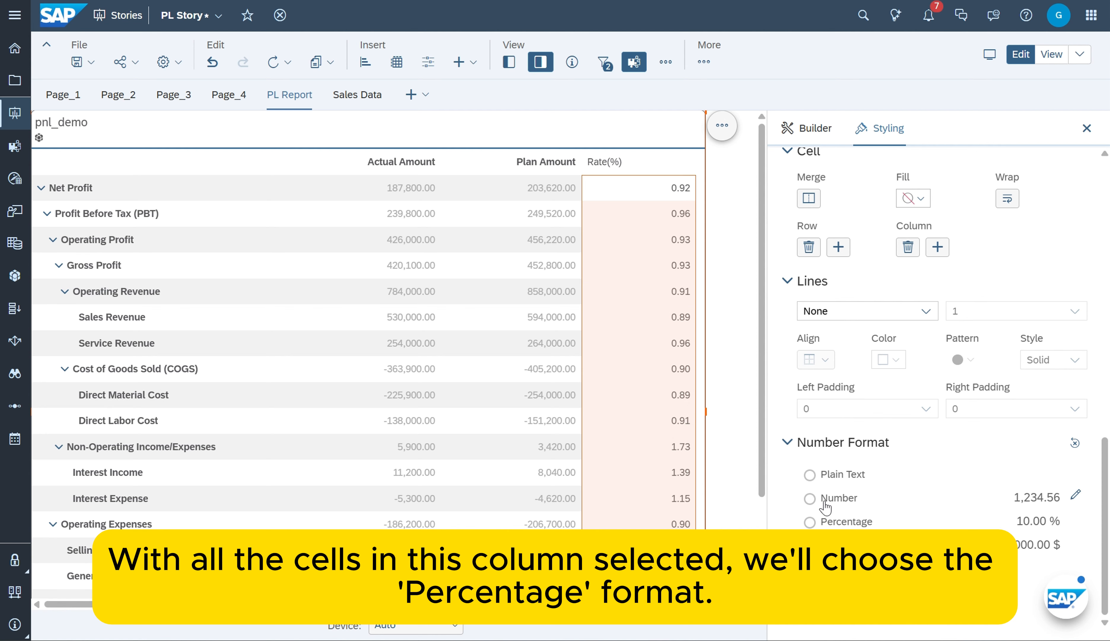
pyautogui.click(831, 524)
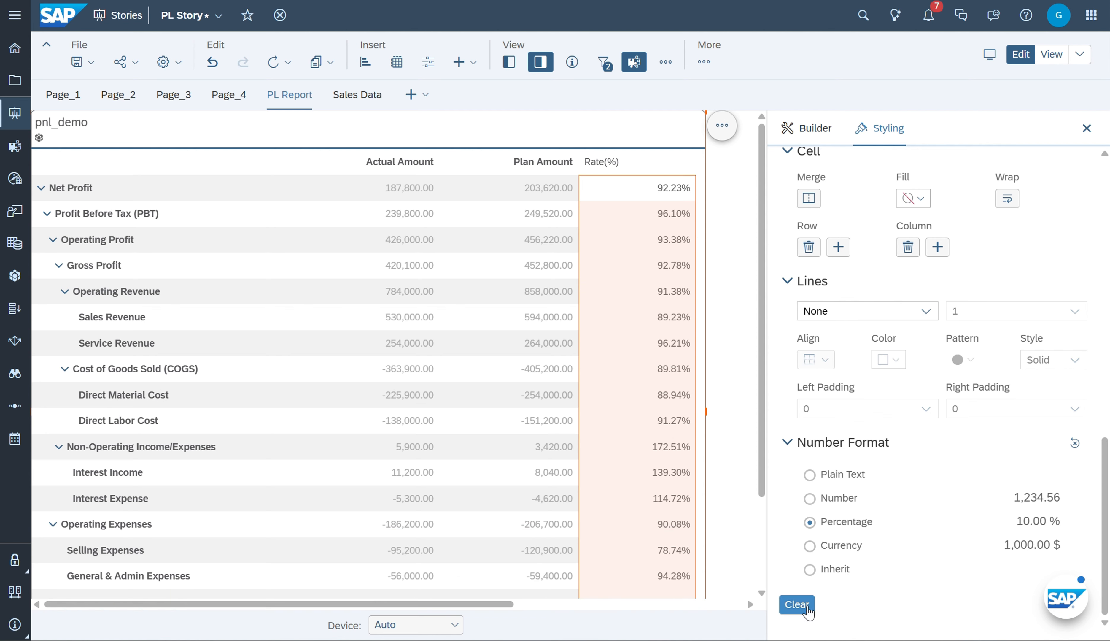
pyautogui.click(1087, 128)
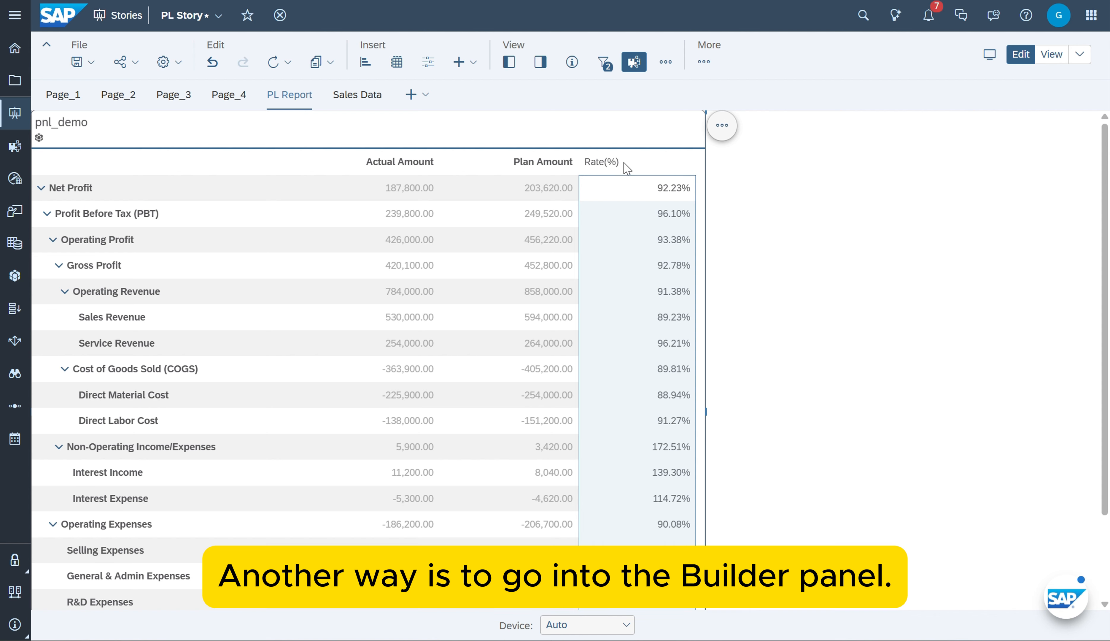
# Start a new calculation on the Amount measures in the table's columns, with the type Calculated Measure
pyautogui.click(663, 169)
pyautogui.click(540, 62)
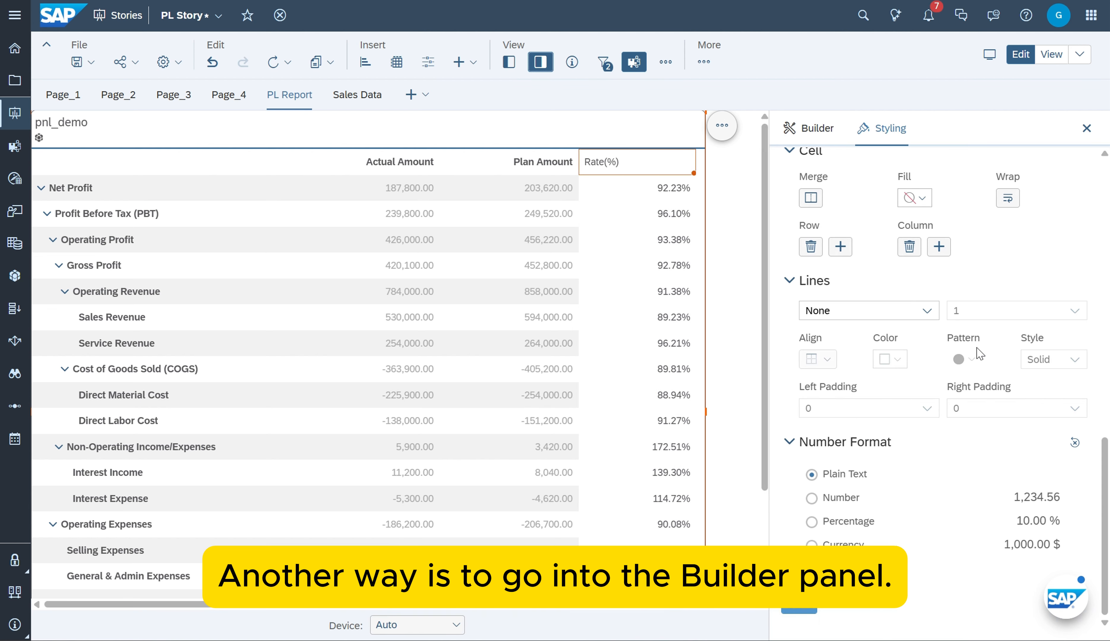
pyautogui.click(810, 127)
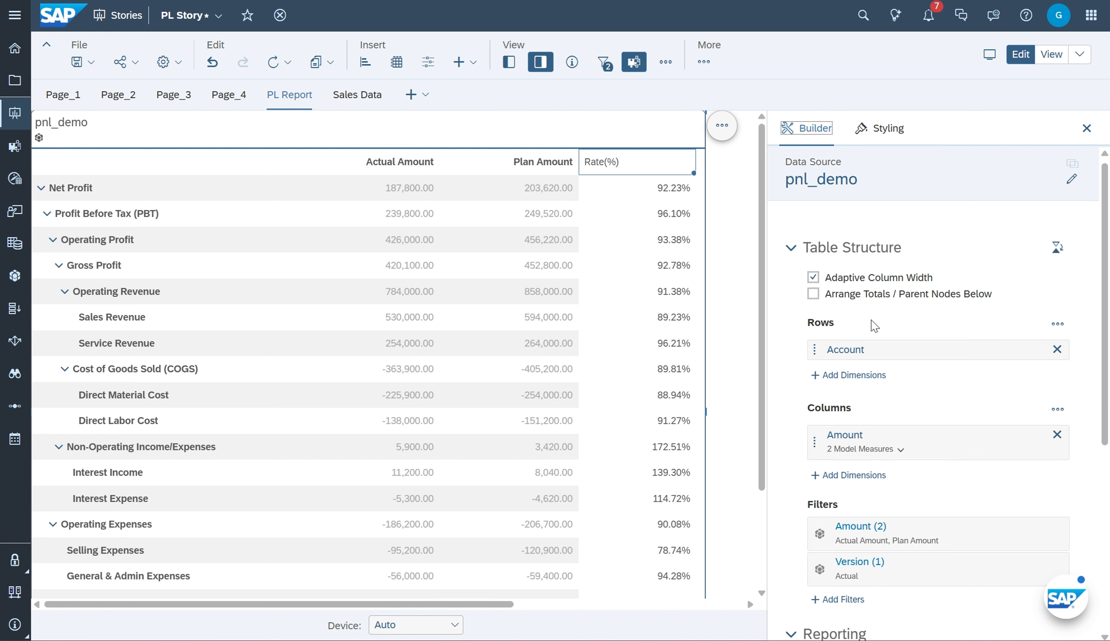
pyautogui.scroll(-3, 872, 317)
pyautogui.scroll(-2, 868, 292)
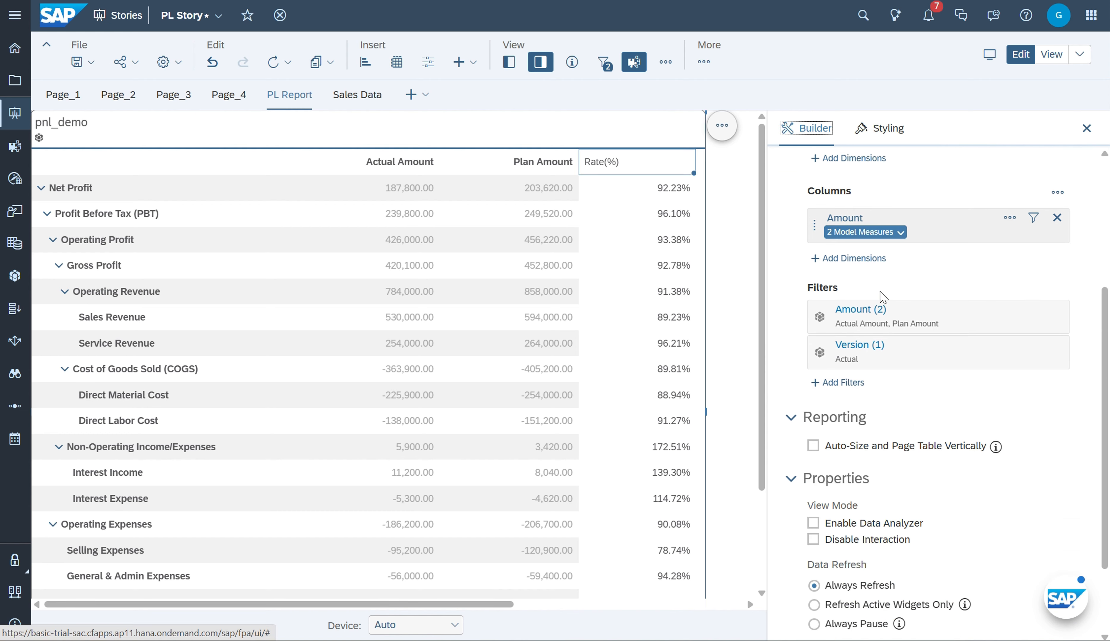
pyautogui.moveTo(897, 221)
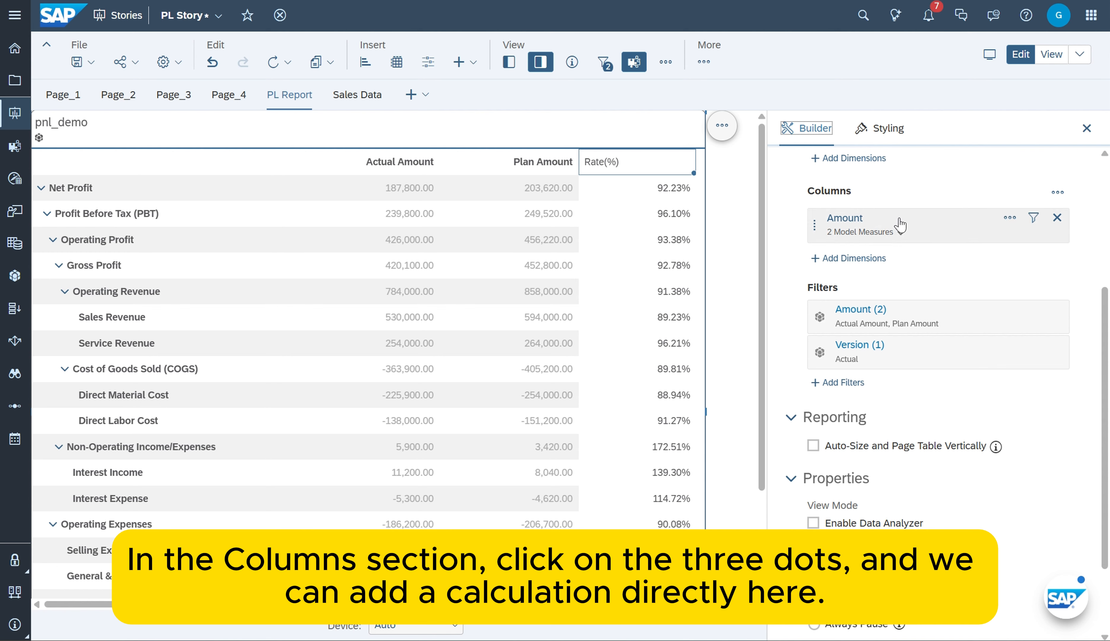
pyautogui.moveTo(1012, 221); pyautogui.dragTo(1012, 221)
pyautogui.click(1013, 218)
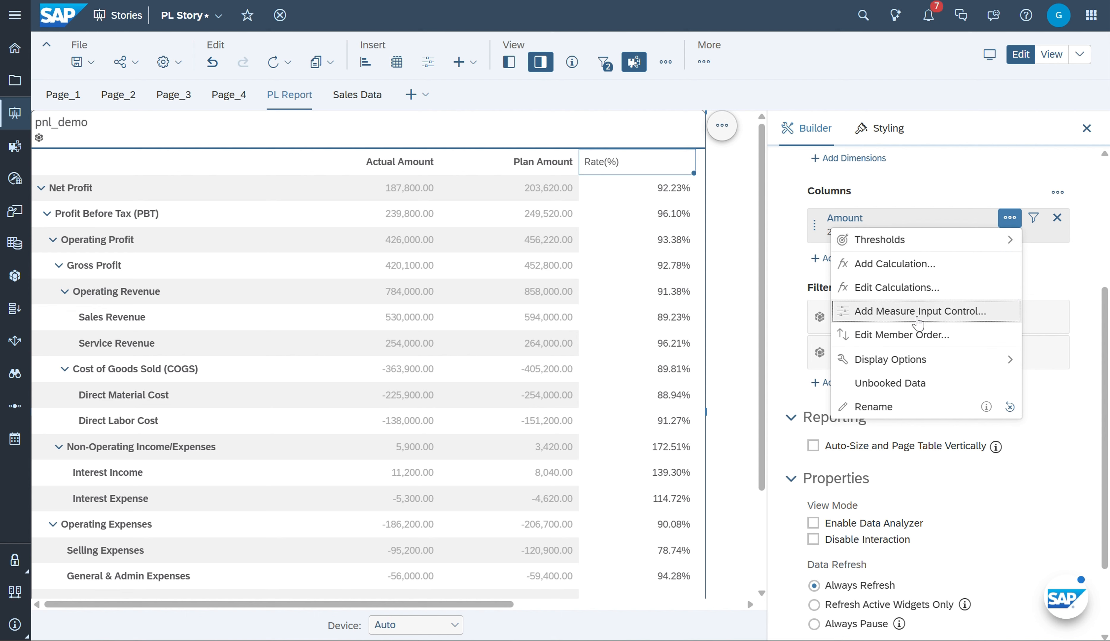
pyautogui.click(910, 273)
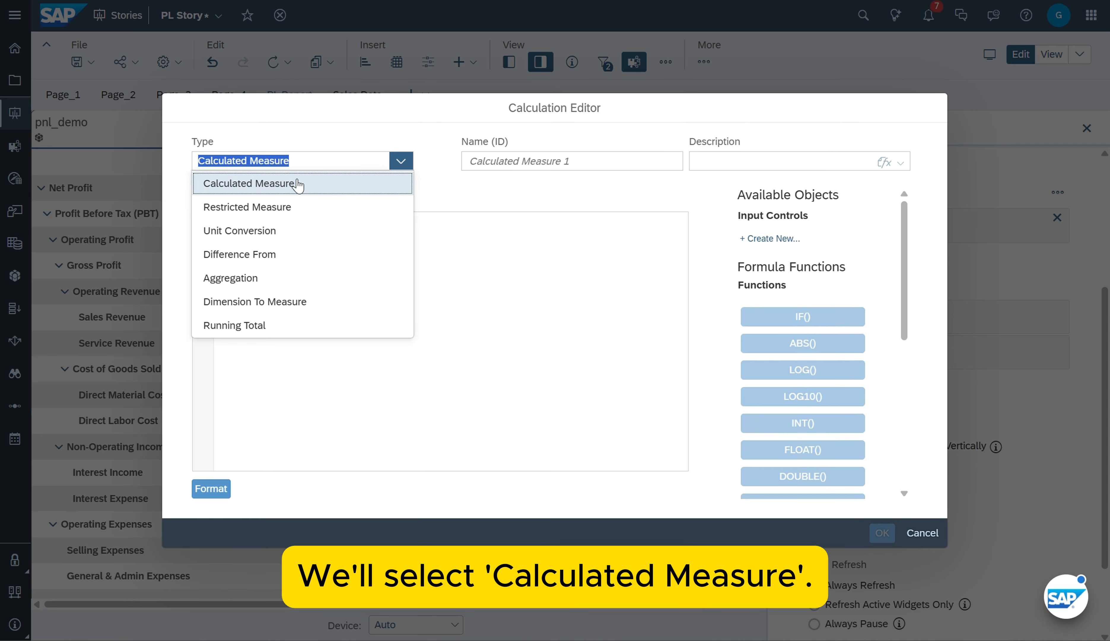
pyautogui.click(300, 181)
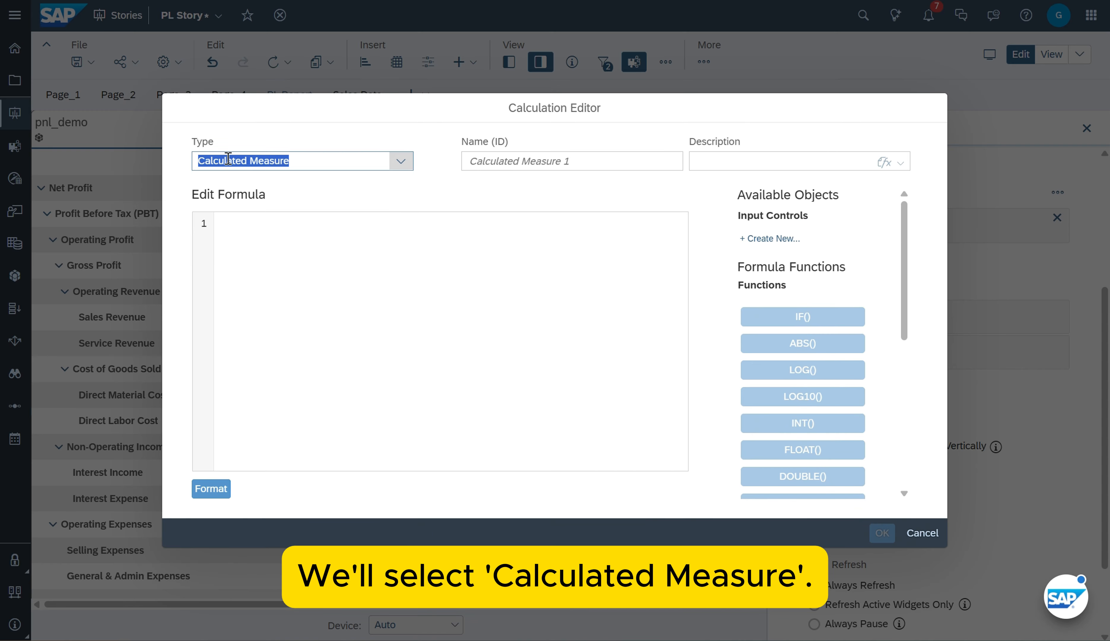
pyautogui.click(293, 160)
# Write the calculated measure's formula as ["pnl_demo":amount] - ["pnl_demo":PlanAmount]
pyautogui.click(490, 261)
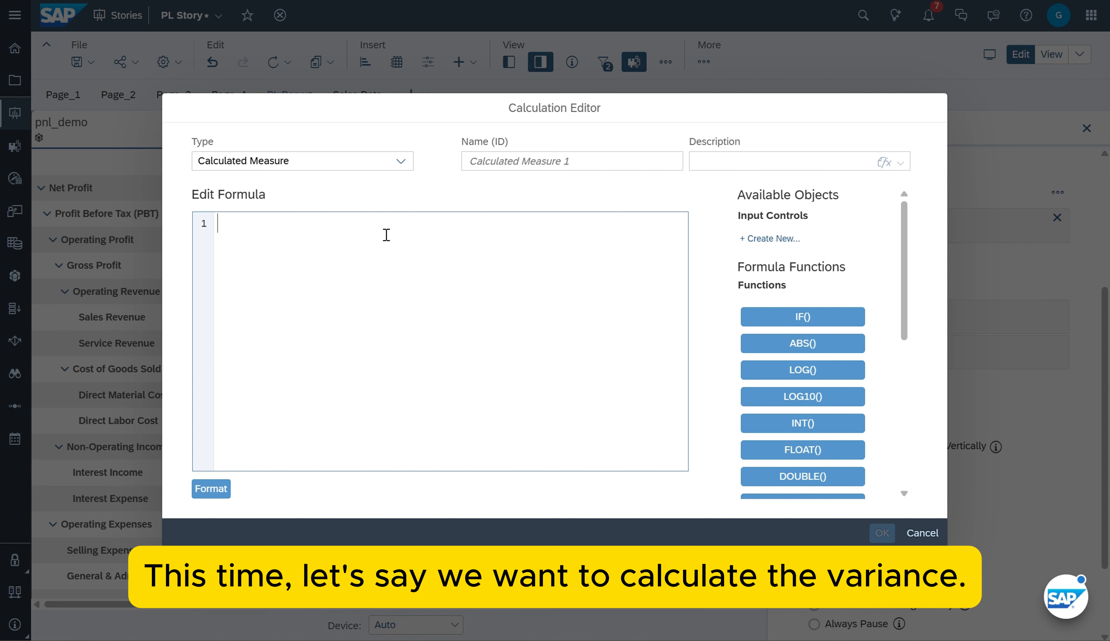
pyautogui.write('[')
pyautogui.press('BackSpace')
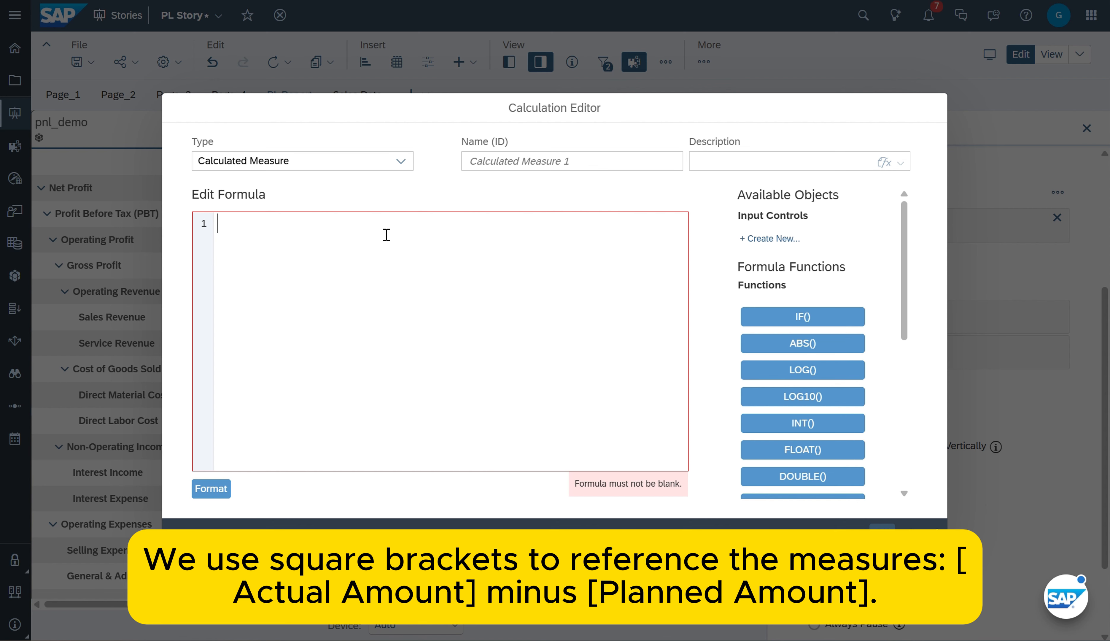
pyautogui.write('[')
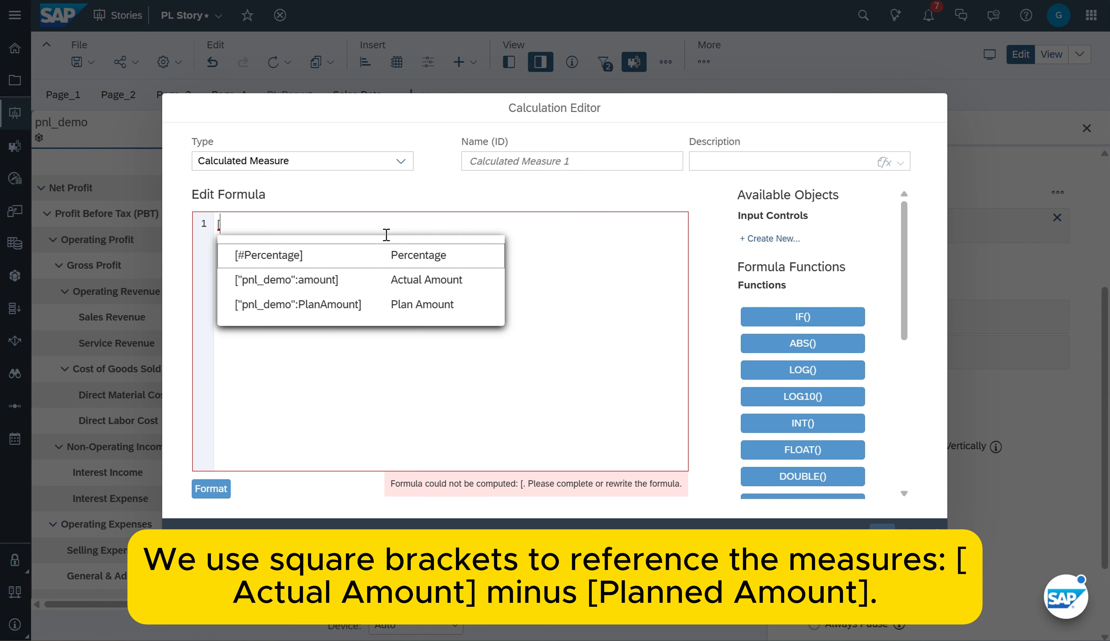
pyautogui.click(308, 292)
pyautogui.write('-')
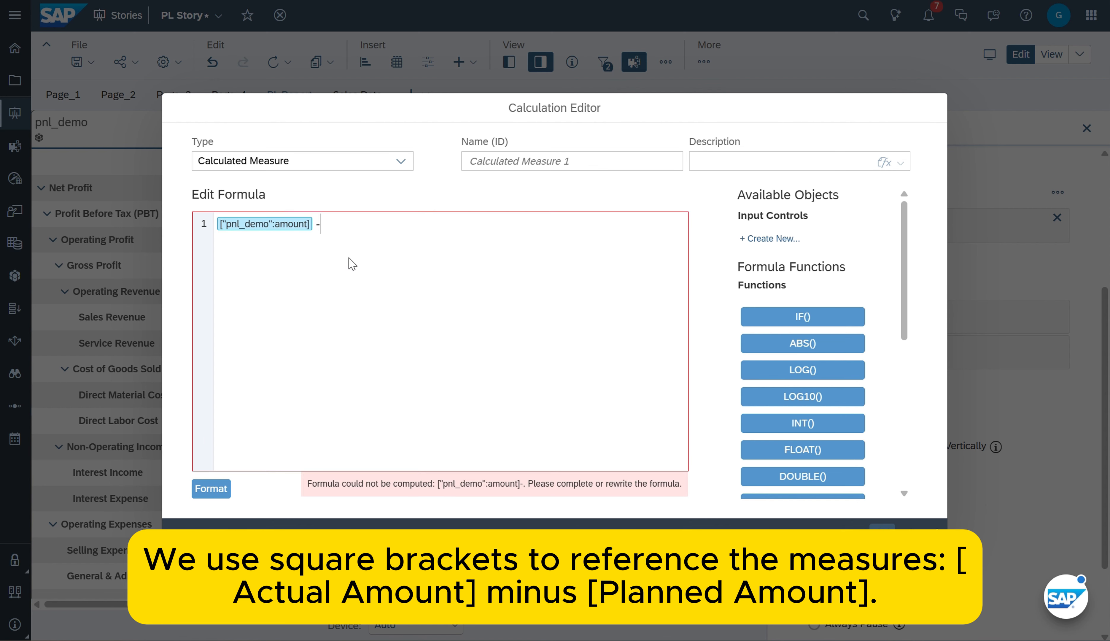
pyautogui.write(' [')
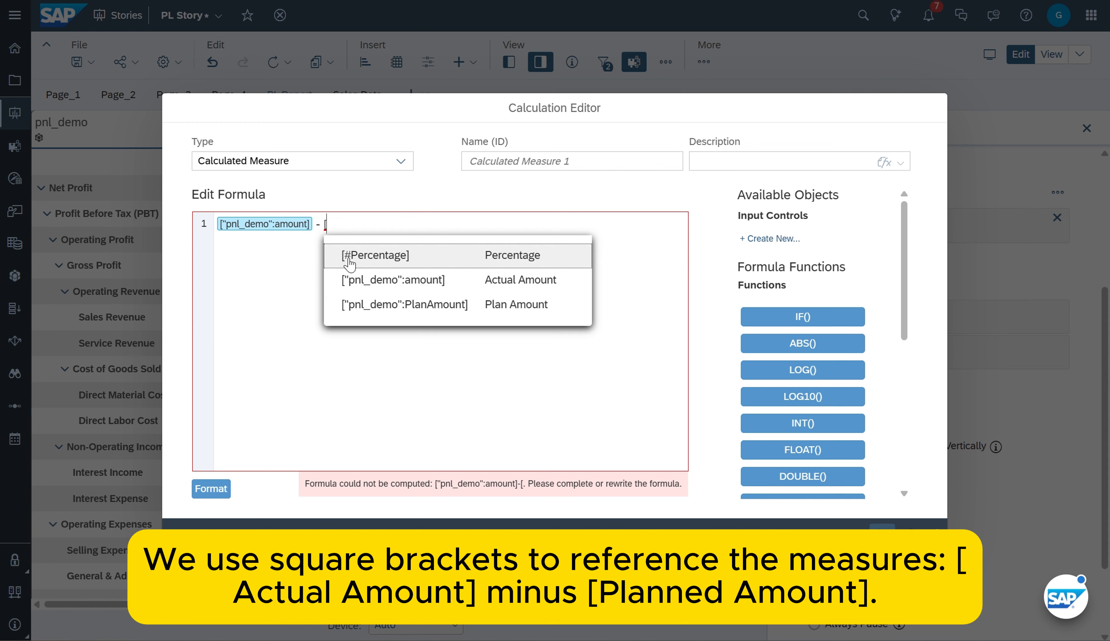
pyautogui.click(436, 303)
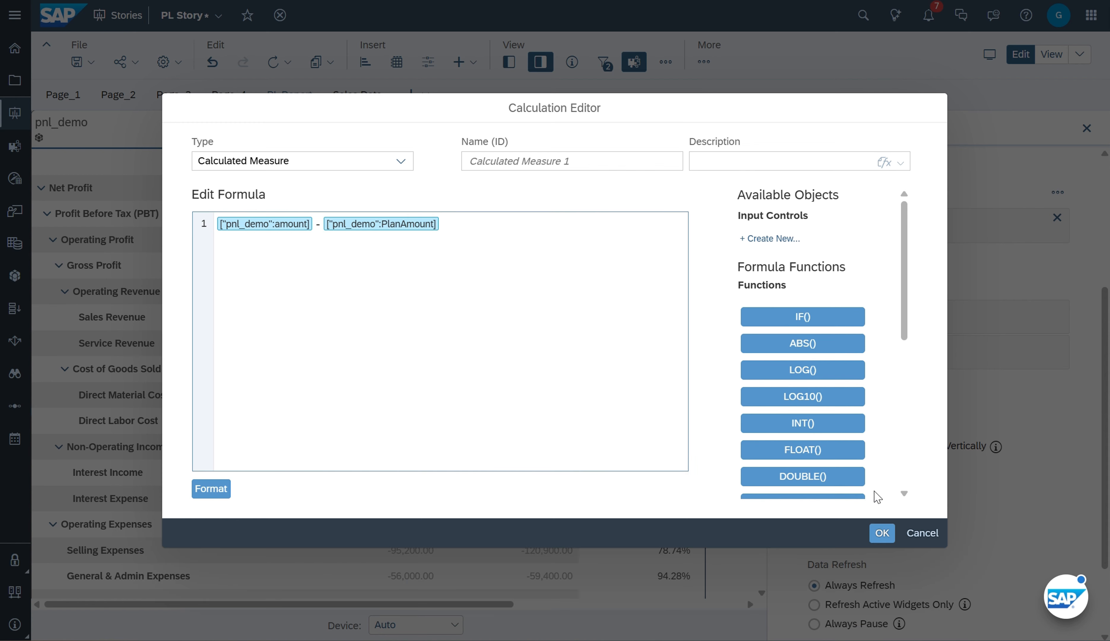
# Name the calculated measure Variance and accept the calculation
pyautogui.click(558, 164)
pyautogui.moveTo(562, 162); pyautogui.dragTo(426, 164)
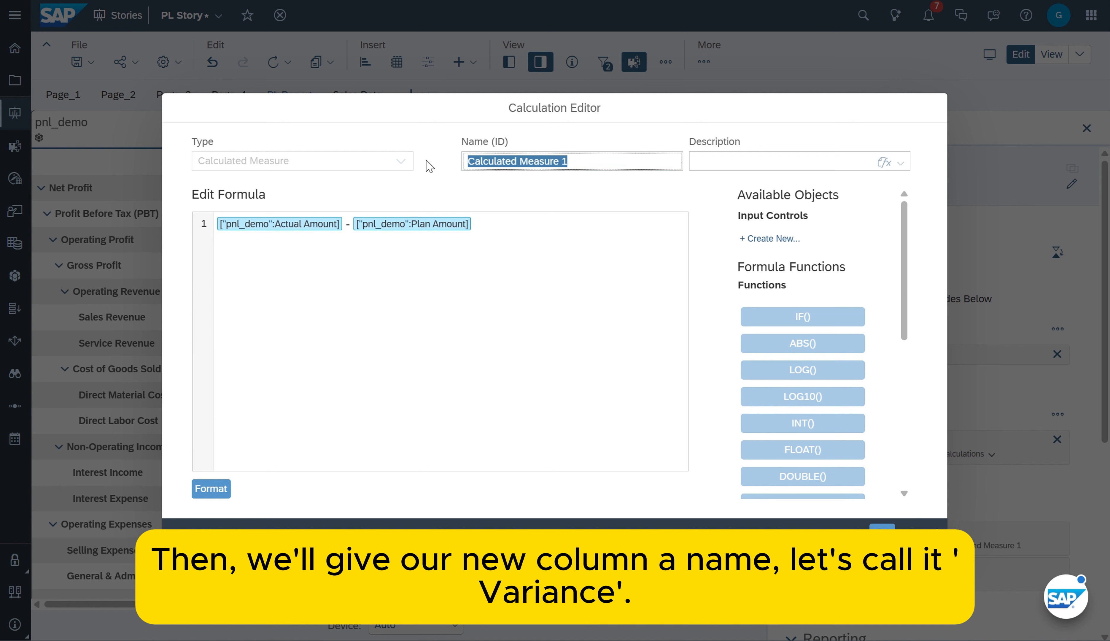
pyautogui.press('BackSpace')
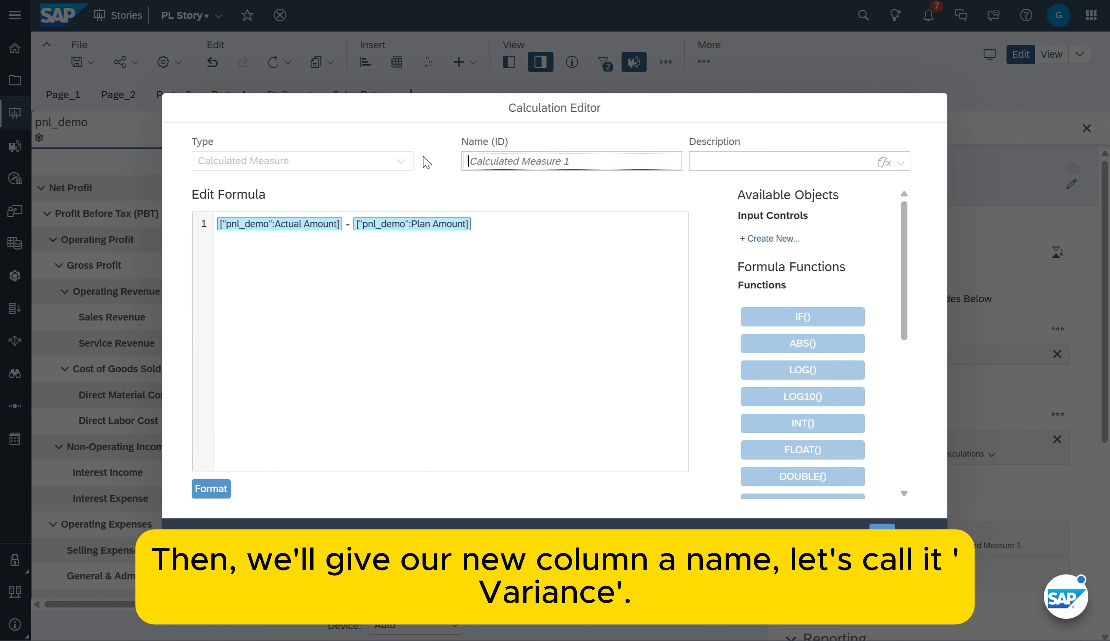
pyautogui.write('V')
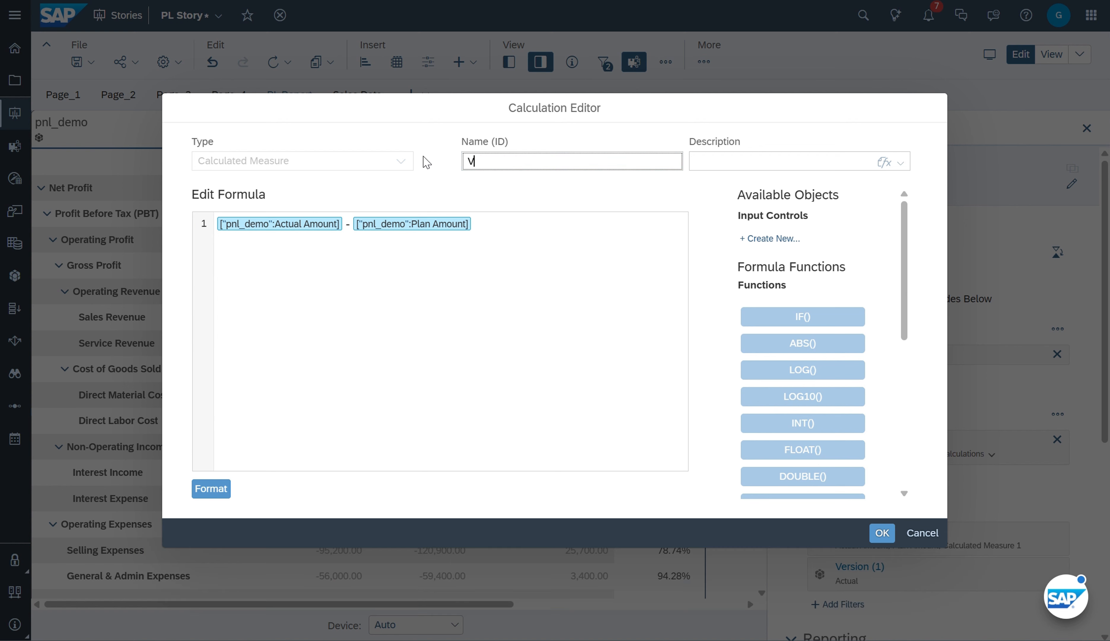
pyautogui.write('at')
pyautogui.press('BackSpace')
pyautogui.write('riance')
pyautogui.click(882, 533)
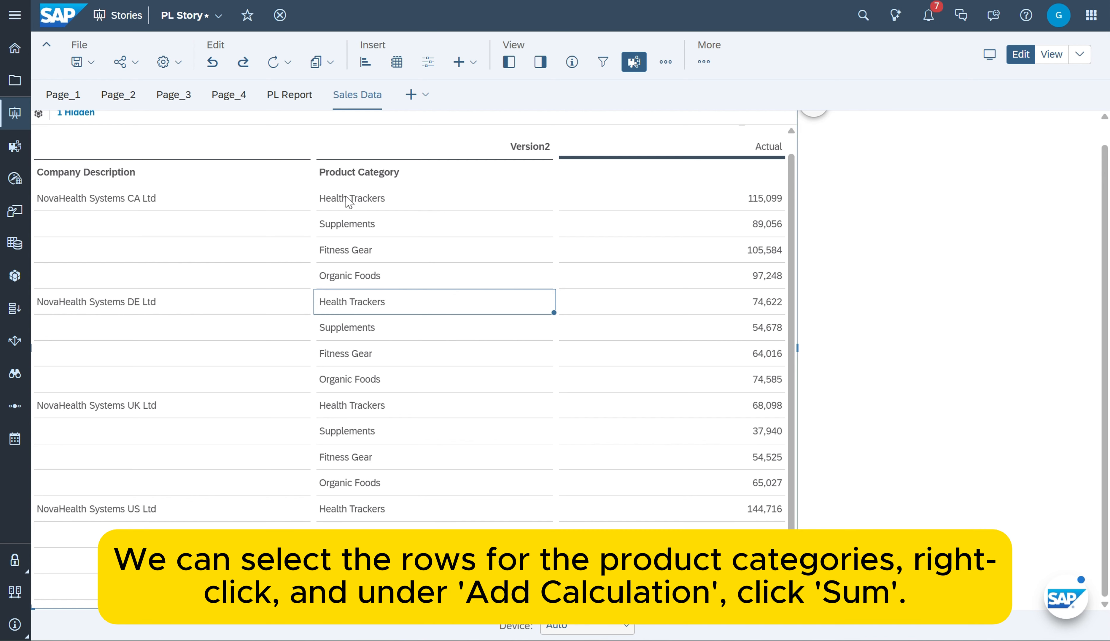
# Add a repeating Sum client calculation over the four product categories of NovaHealth Systems CA Ltd, from Health Trackers to Organic Foods
pyautogui.moveTo(348, 200); pyautogui.dragTo(353, 277)
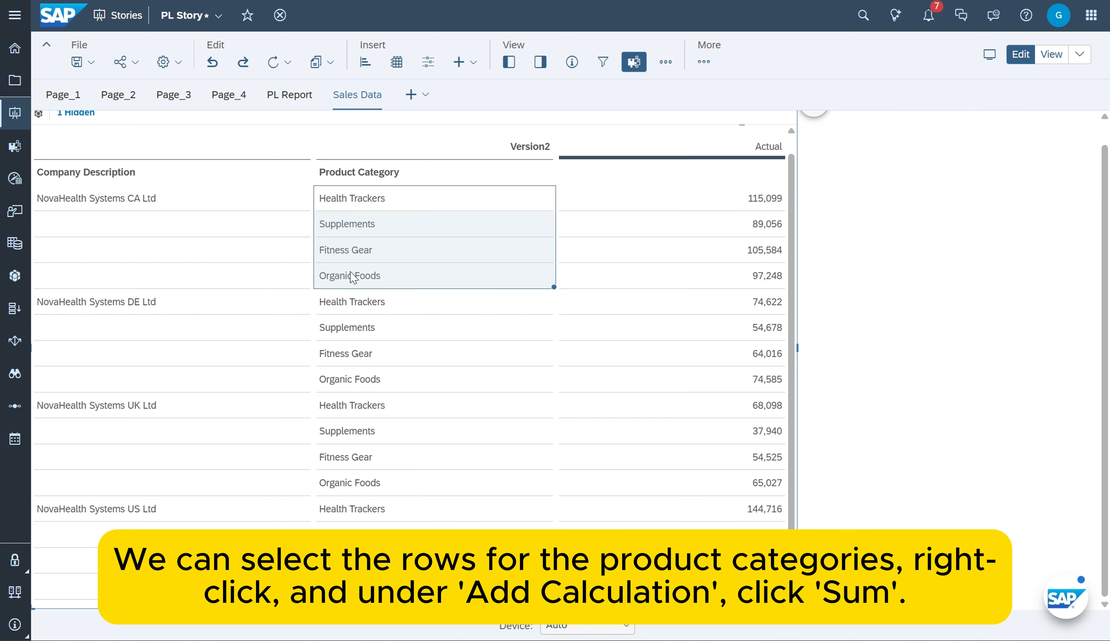
pyautogui.rightClick(396, 258)
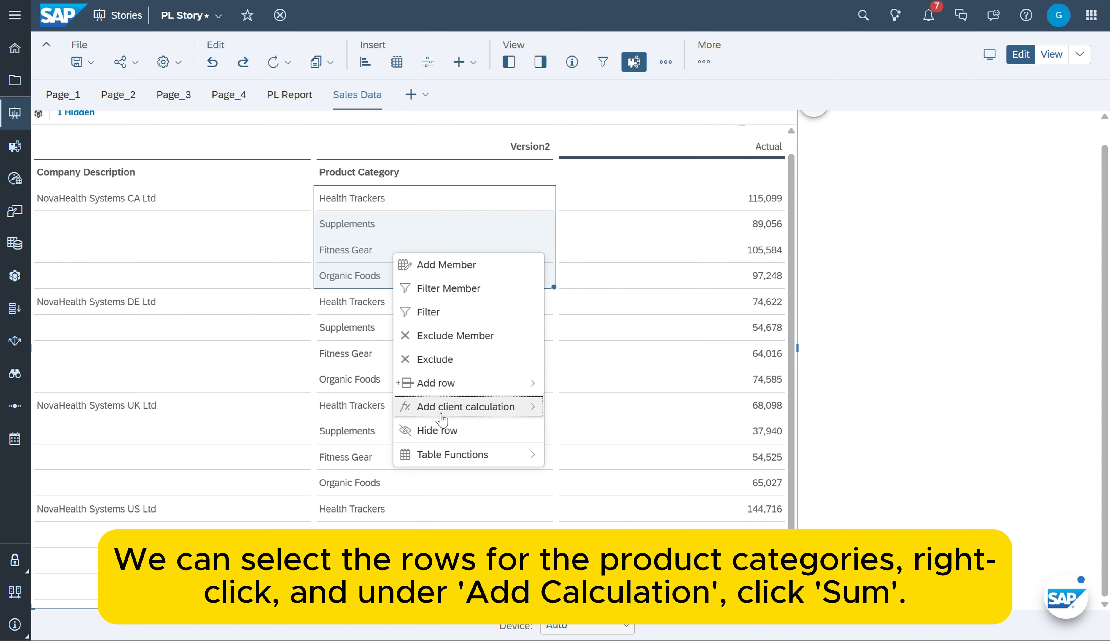
pyautogui.moveTo(441, 414)
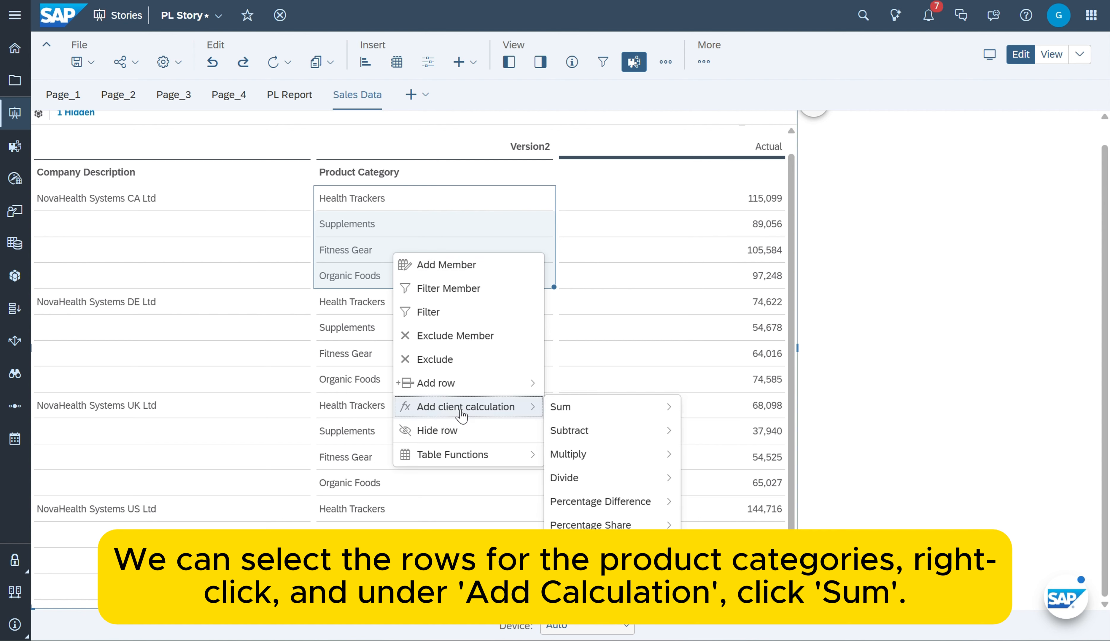
pyautogui.moveTo(599, 408)
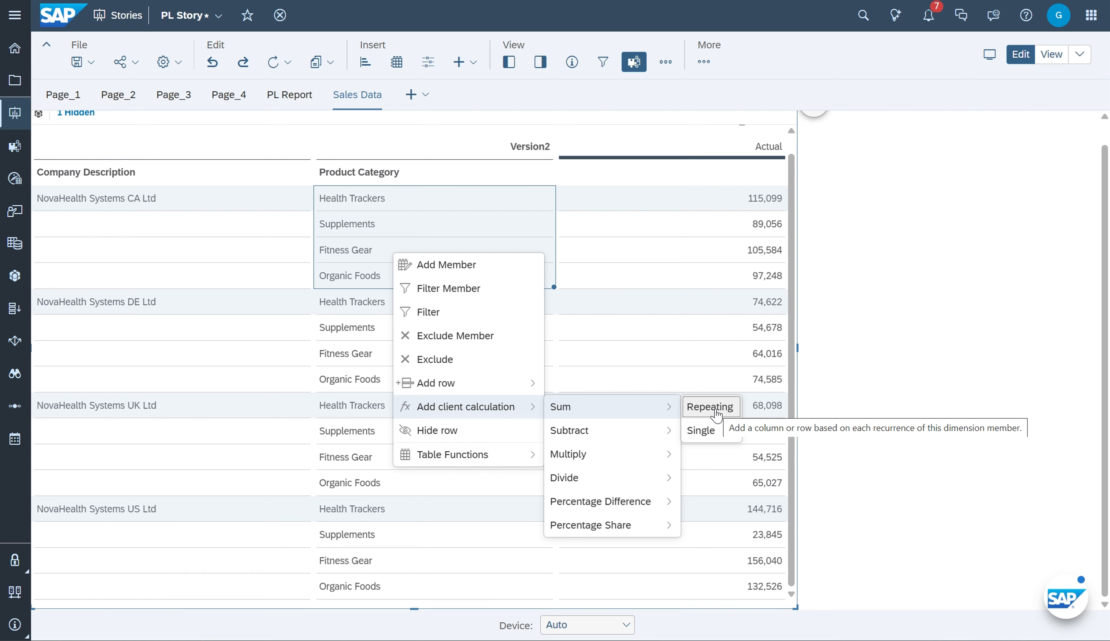
pyautogui.click(715, 412)
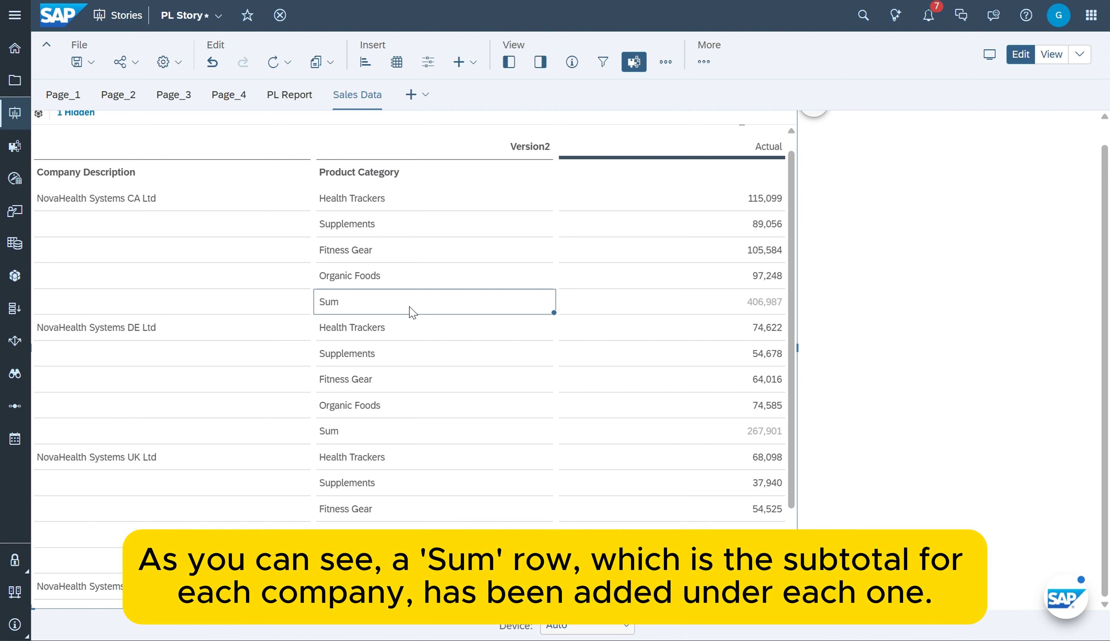
# Set the font color of the Sum row under NovaHealth Systems CA Ltd to blue
pyautogui.click(334, 431)
pyautogui.scroll(-3, 674, 439)
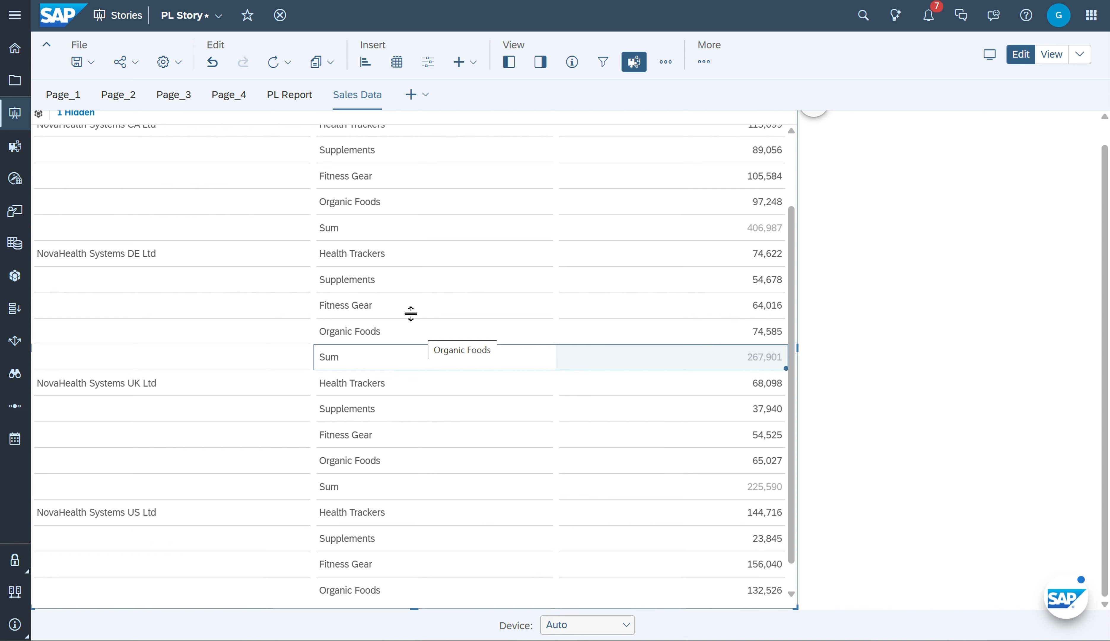
pyautogui.click(353, 233)
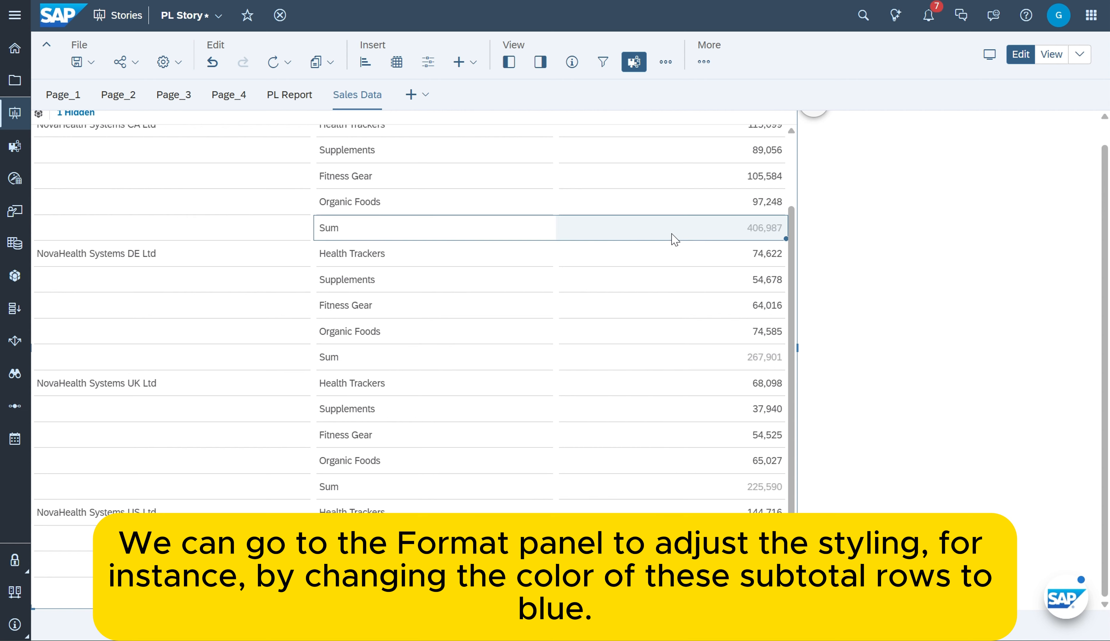
pyautogui.click(540, 61)
pyautogui.click(886, 130)
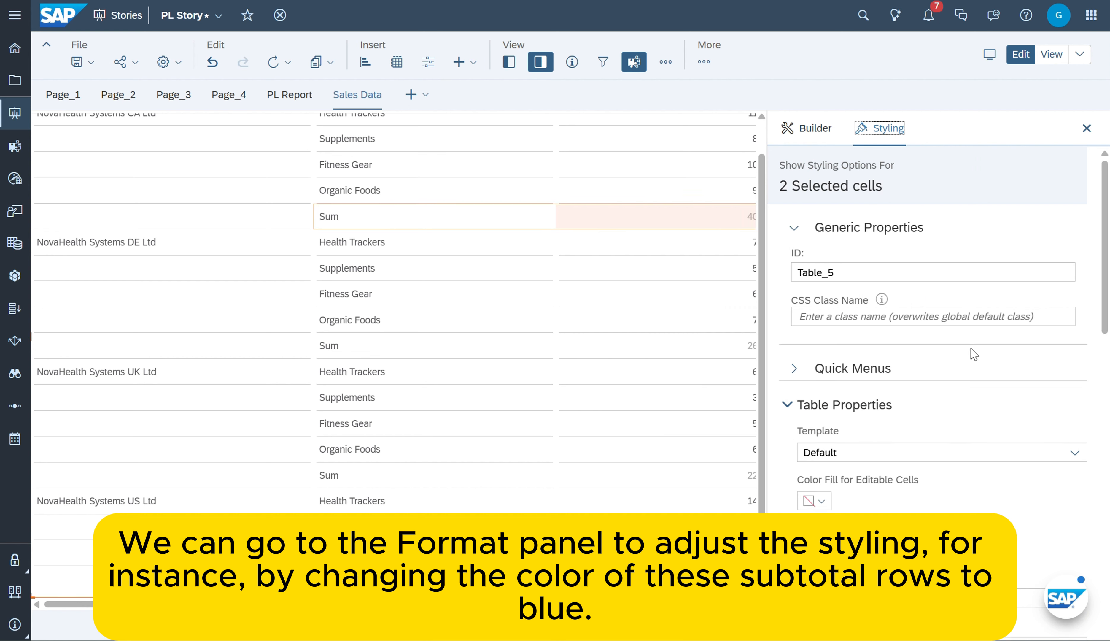
pyautogui.scroll(-5, 971, 350)
pyautogui.scroll(-5, 969, 343)
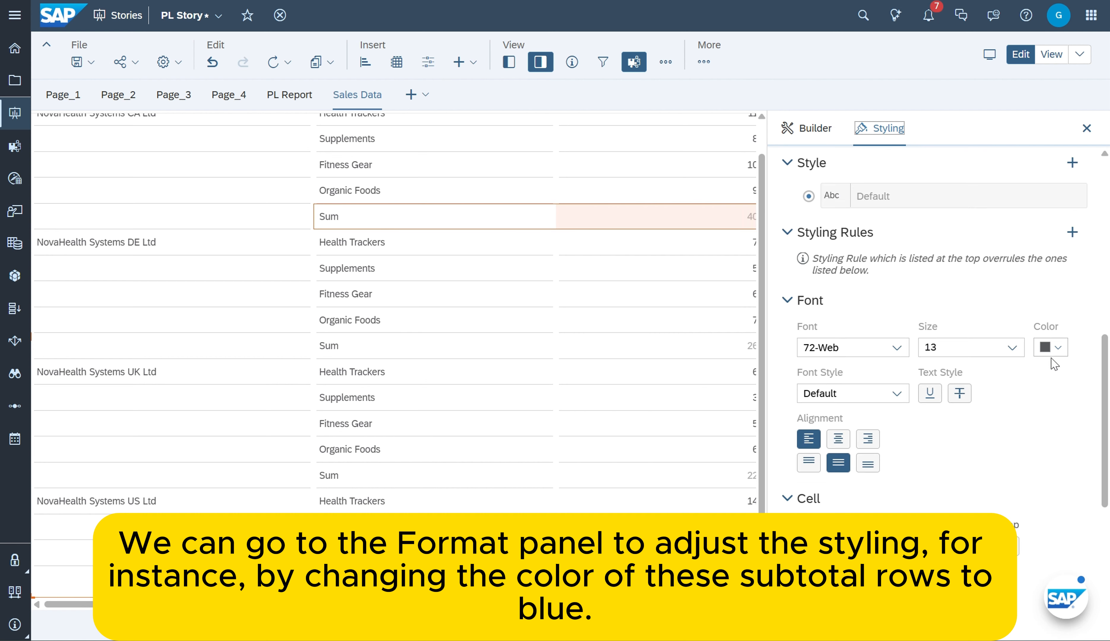
pyautogui.click(1051, 347)
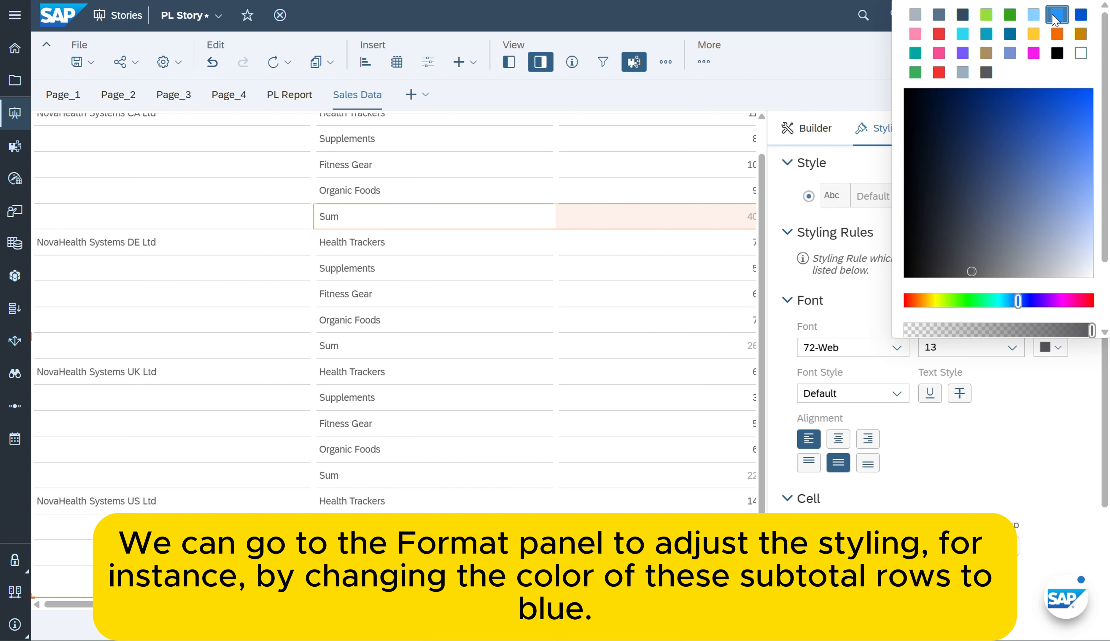
pyautogui.click(1058, 14)
# Set the font color of the Sum row under NovaHealth Systems DE Ltd to the same blue
pyautogui.click(346, 351)
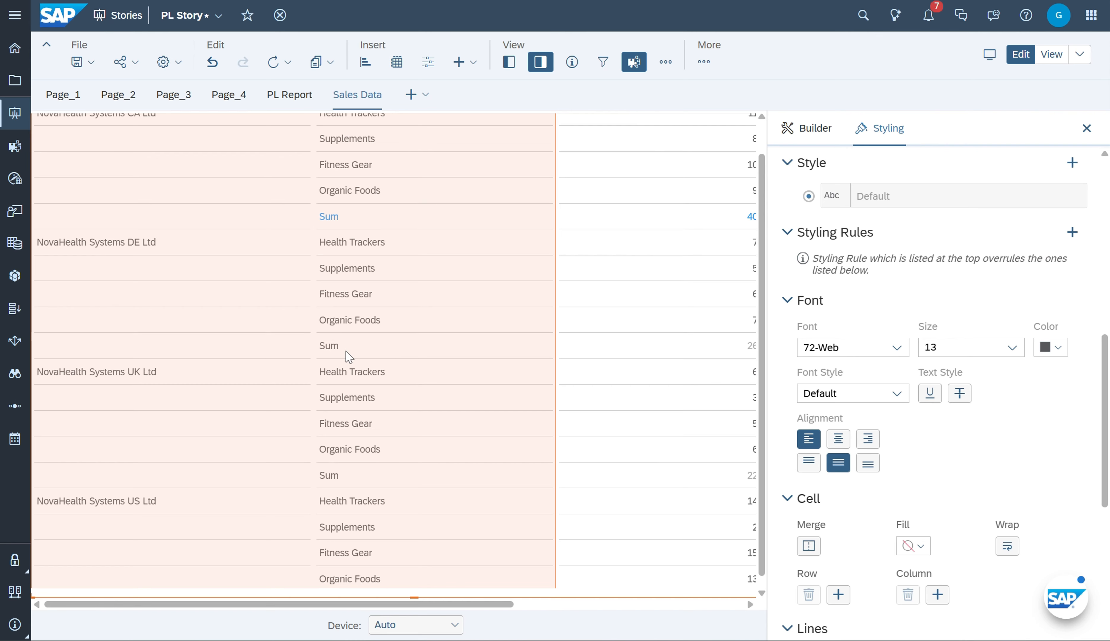
pyautogui.click(372, 352)
pyautogui.scroll(-2, 1015, 417)
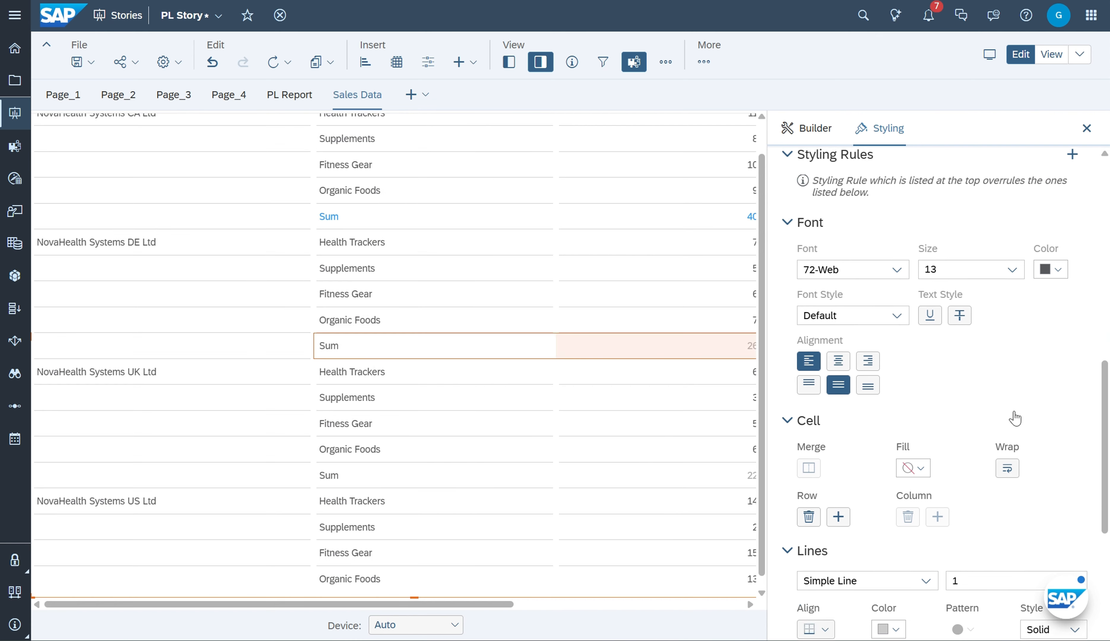
pyautogui.scroll(-1, 1015, 418)
pyautogui.click(1052, 199)
pyautogui.click(1058, 224)
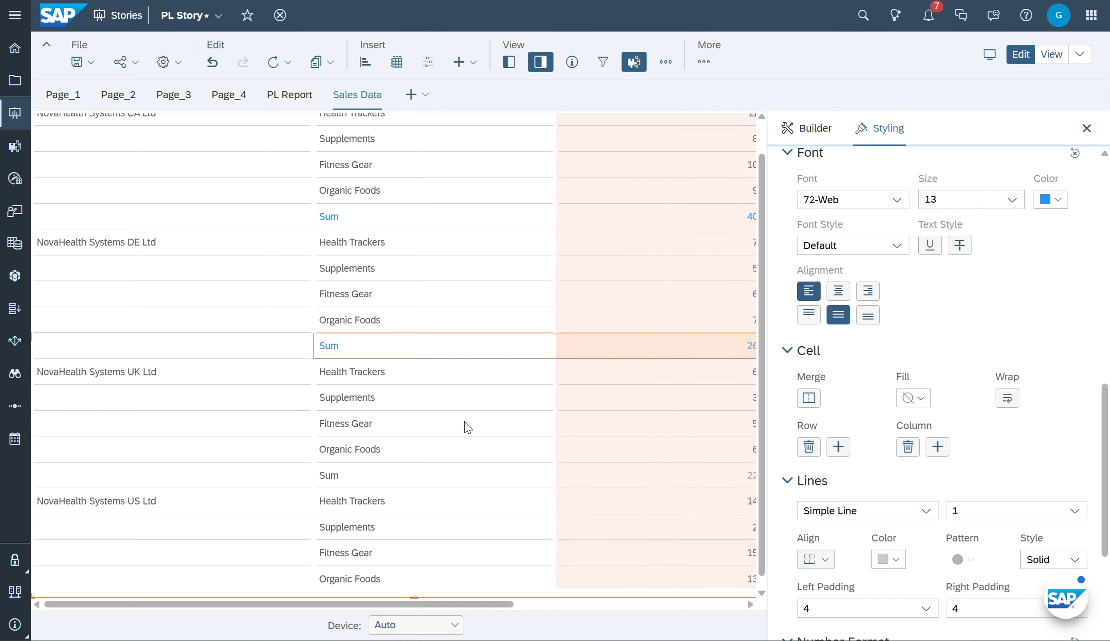
# Color the font of the NovaHealth Systems UK Ltd Sum row in the same blue
pyautogui.scroll(-1, 467, 426)
pyautogui.click(340, 446)
pyautogui.click(347, 441)
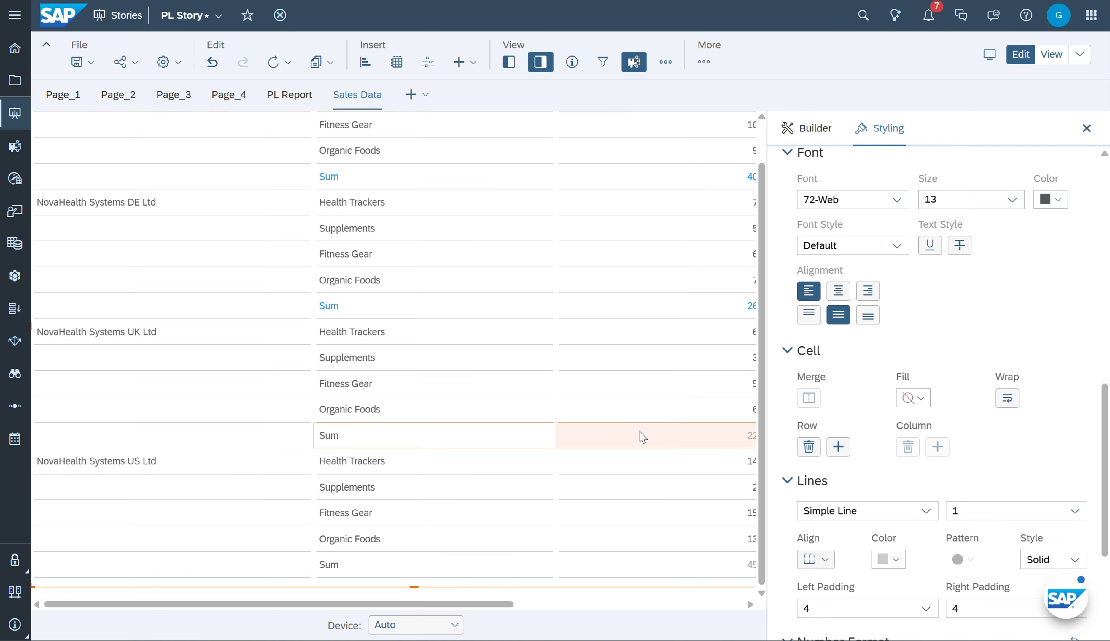
pyautogui.click(1057, 199)
pyautogui.click(1054, 223)
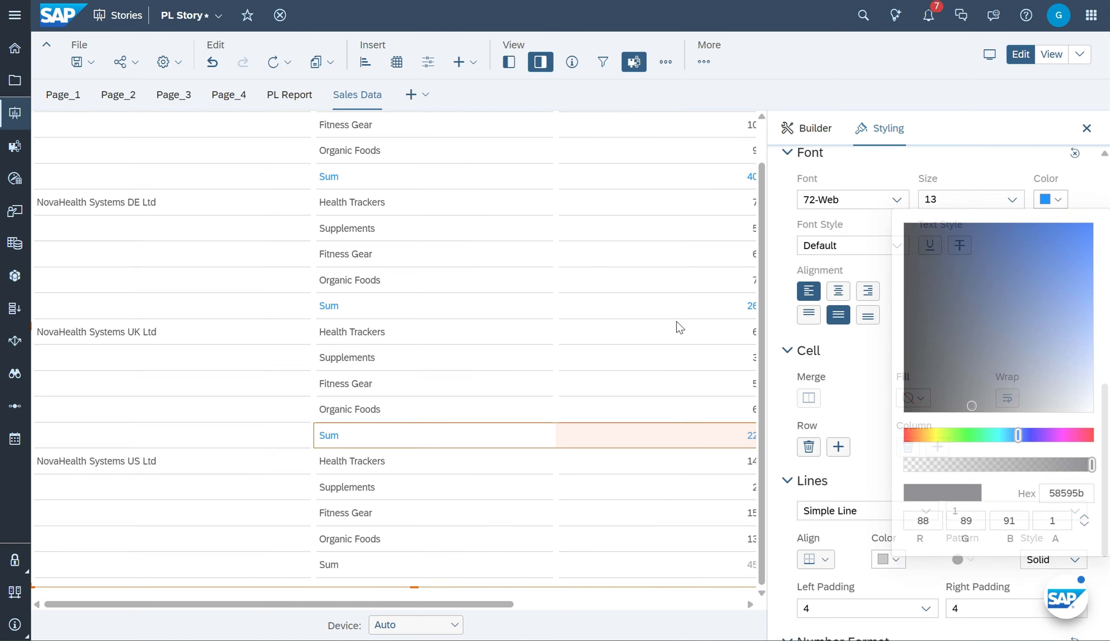
# Set the NovaHealth Systems US Ltd Sum row's font color to the same blue and close the styling settings
pyautogui.click(357, 536)
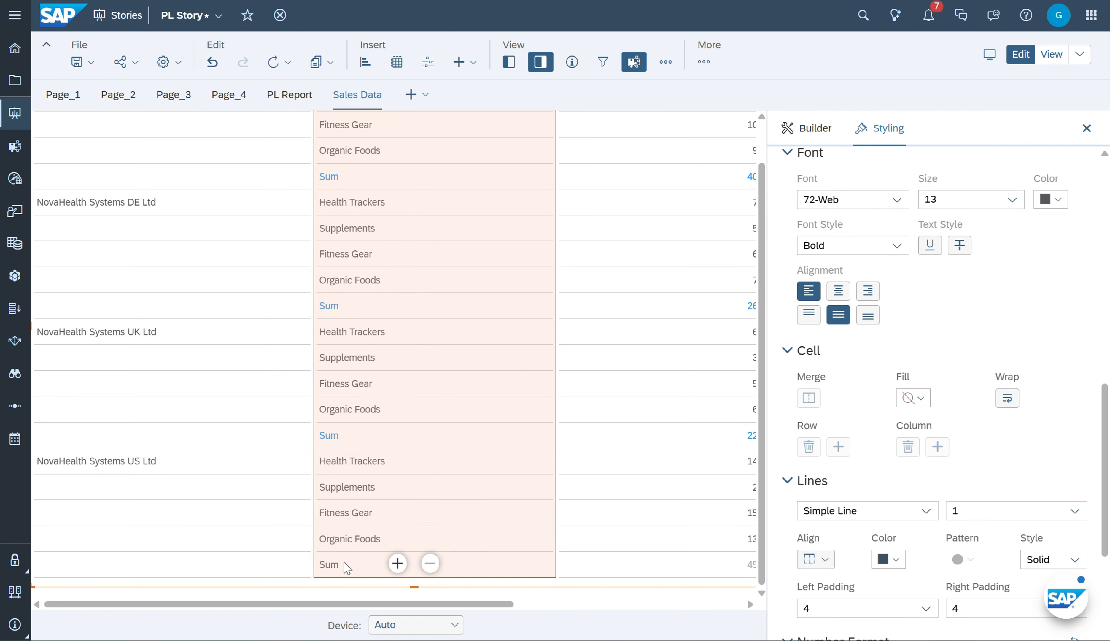
pyautogui.moveTo(345, 563); pyautogui.dragTo(624, 560)
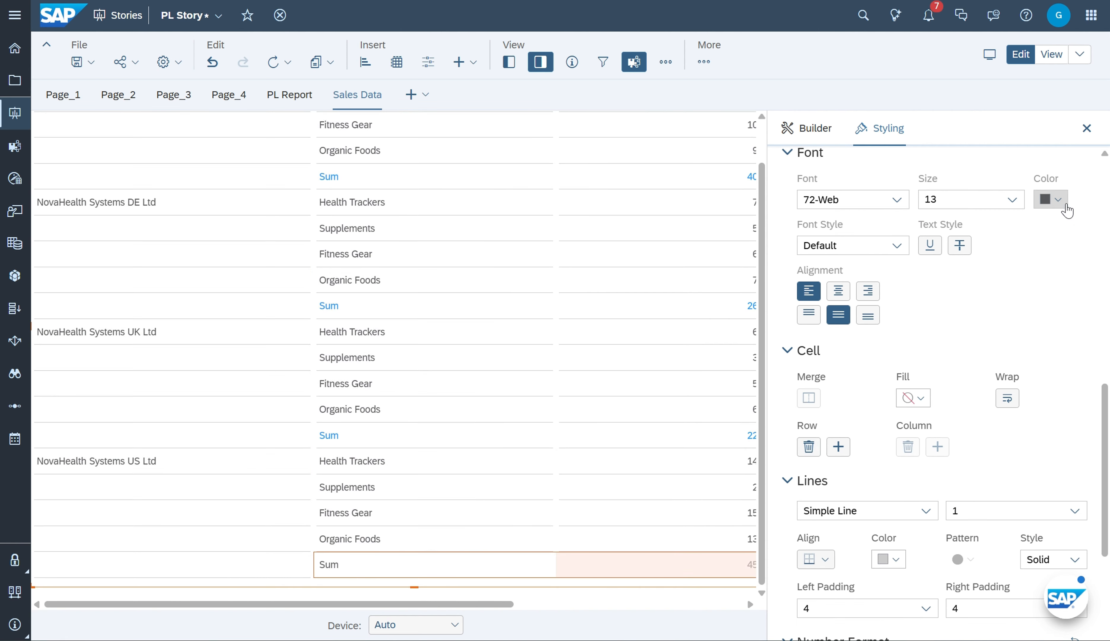
pyautogui.click(1058, 200)
pyautogui.click(1057, 225)
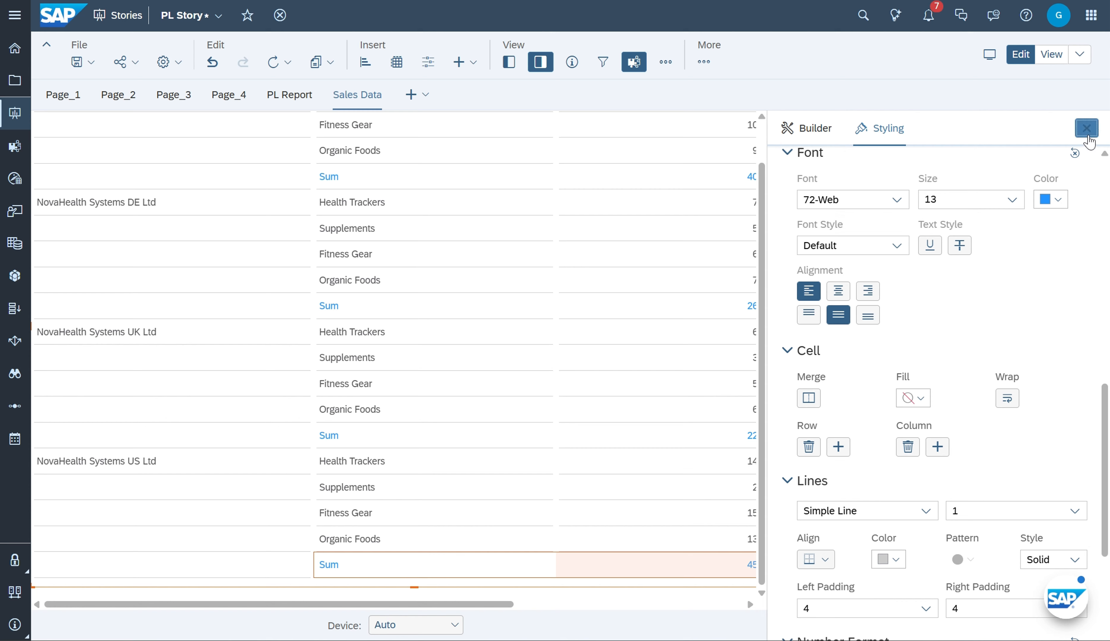
pyautogui.click(1086, 128)
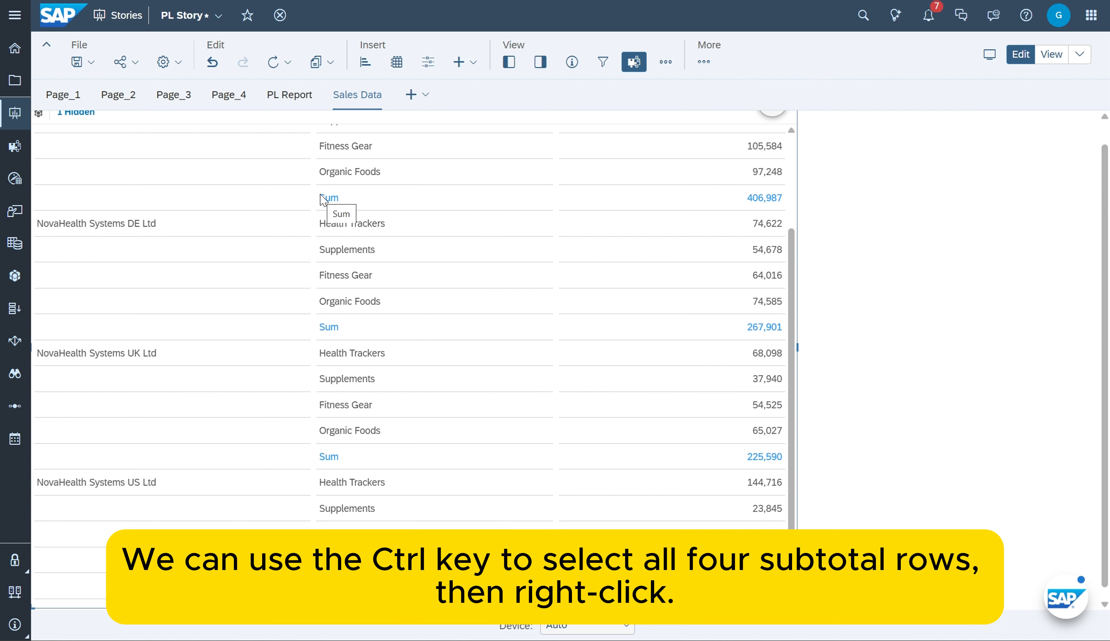
# Add a single Sum client calculation over the four companies' Sum rows
pyautogui.keyDown('ctrl'); pyautogui.click(326, 199); pyautogui.keyUp('ctrl')
pyautogui.keyDown('ctrl'); pyautogui.click(348, 327); pyautogui.keyUp('ctrl')
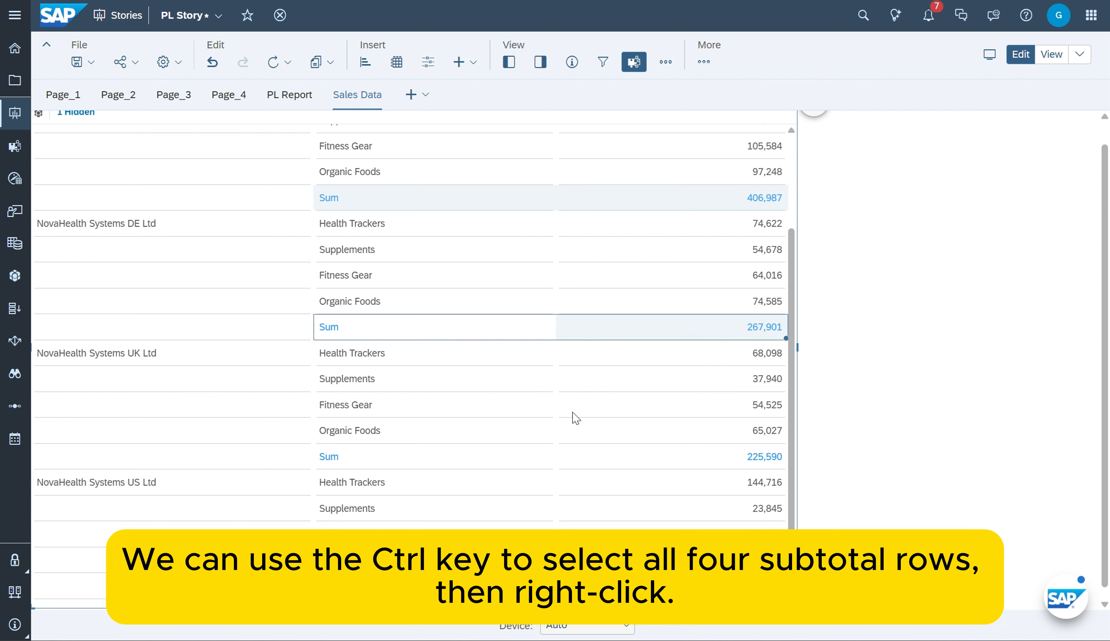
pyautogui.keyDown('ctrl'); pyautogui.click(393, 462); pyautogui.keyUp('ctrl')
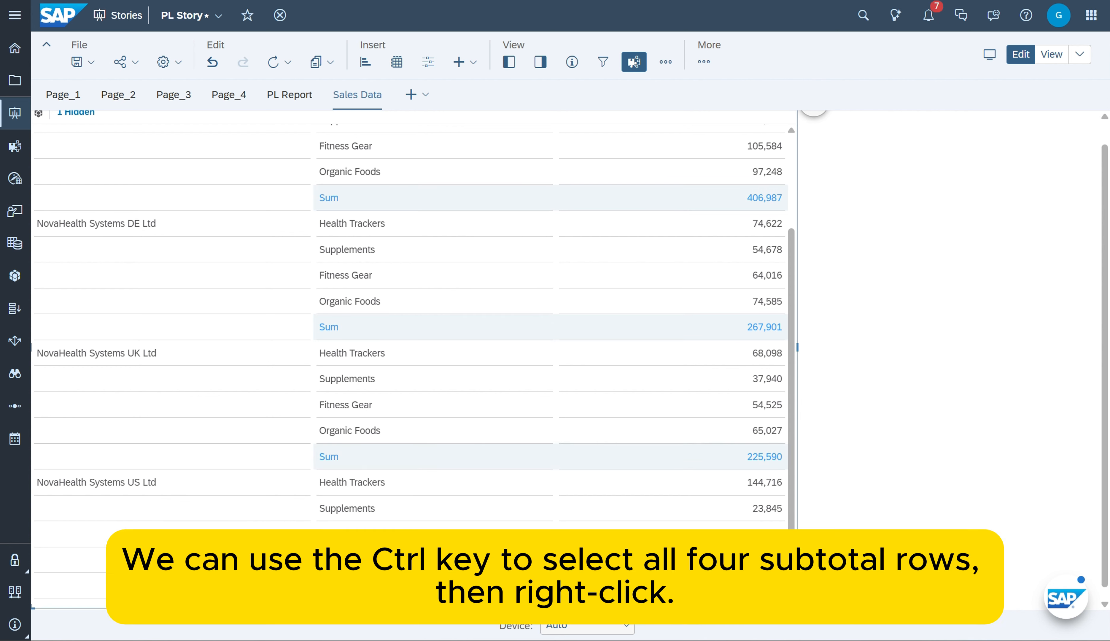
pyautogui.rightClick(490, 327)
pyautogui.moveTo(539, 441)
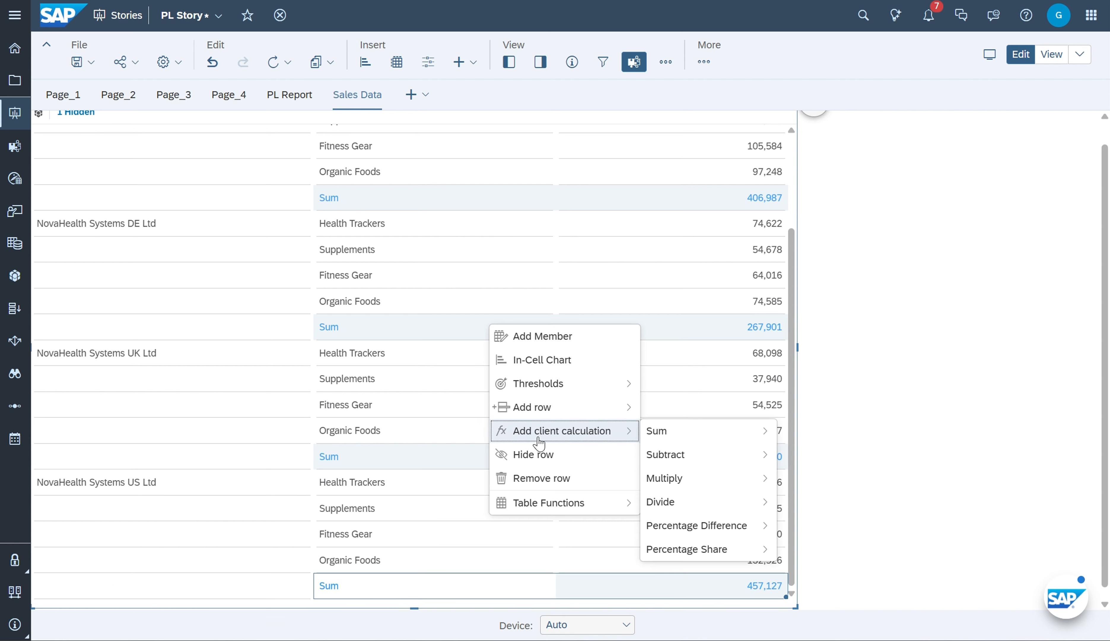
pyautogui.moveTo(687, 434)
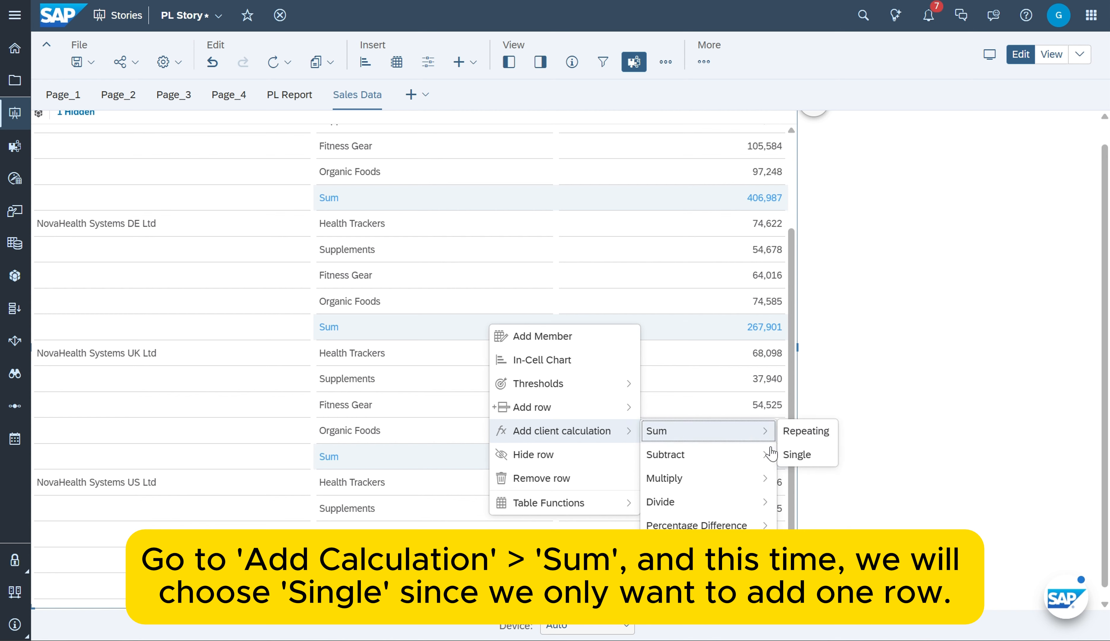
pyautogui.click(797, 455)
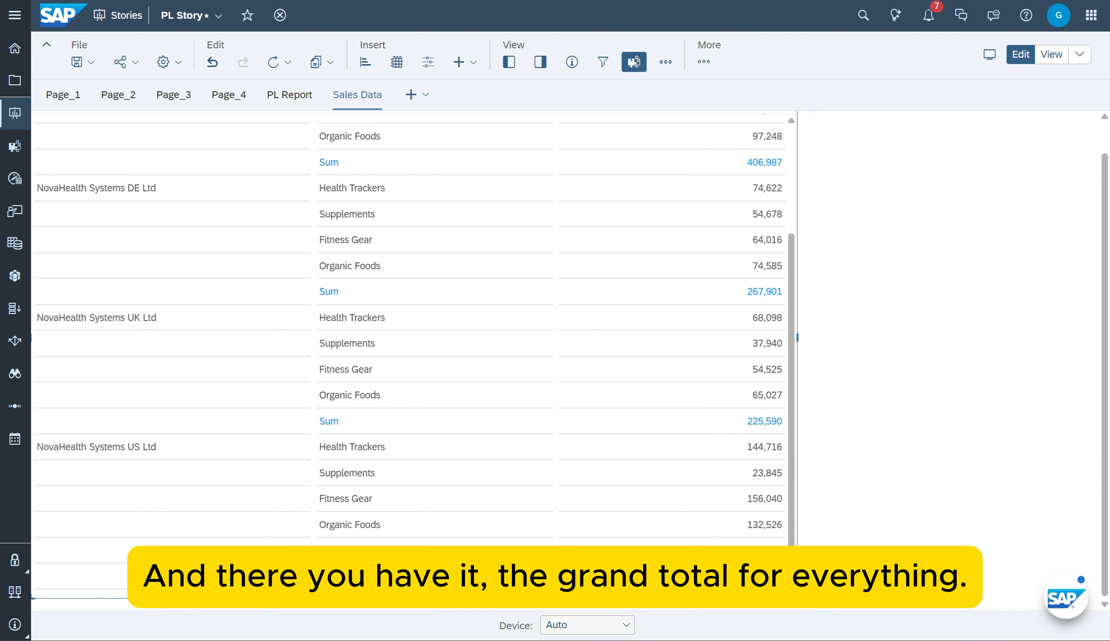
# Rename the new grand total row as Total Amount
pyautogui.press('BackSpace')
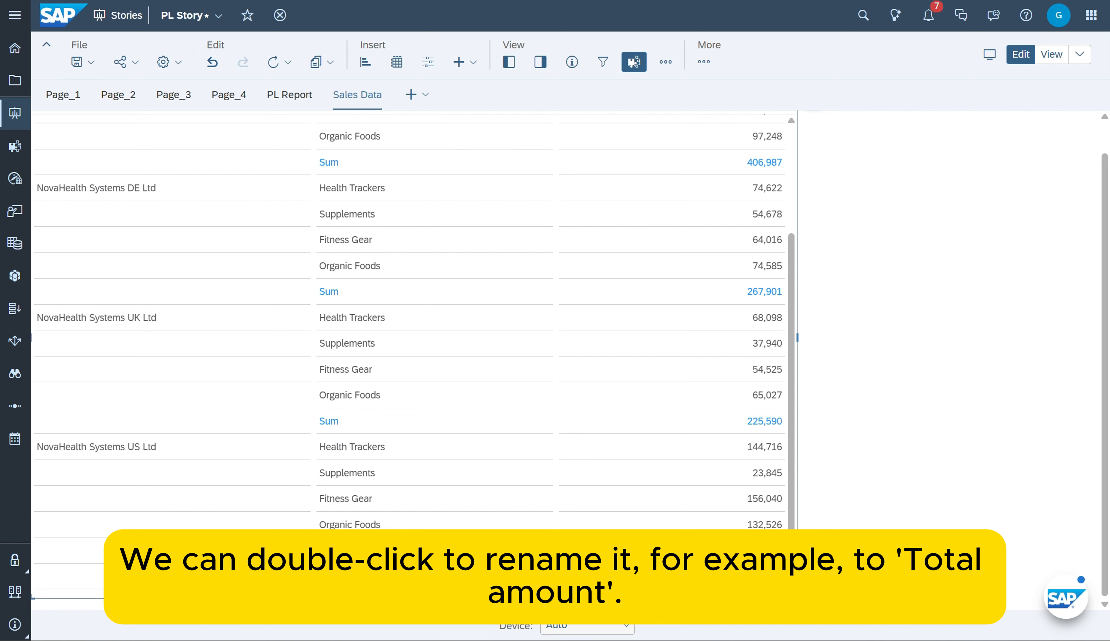
pyautogui.write('otal Amouny')
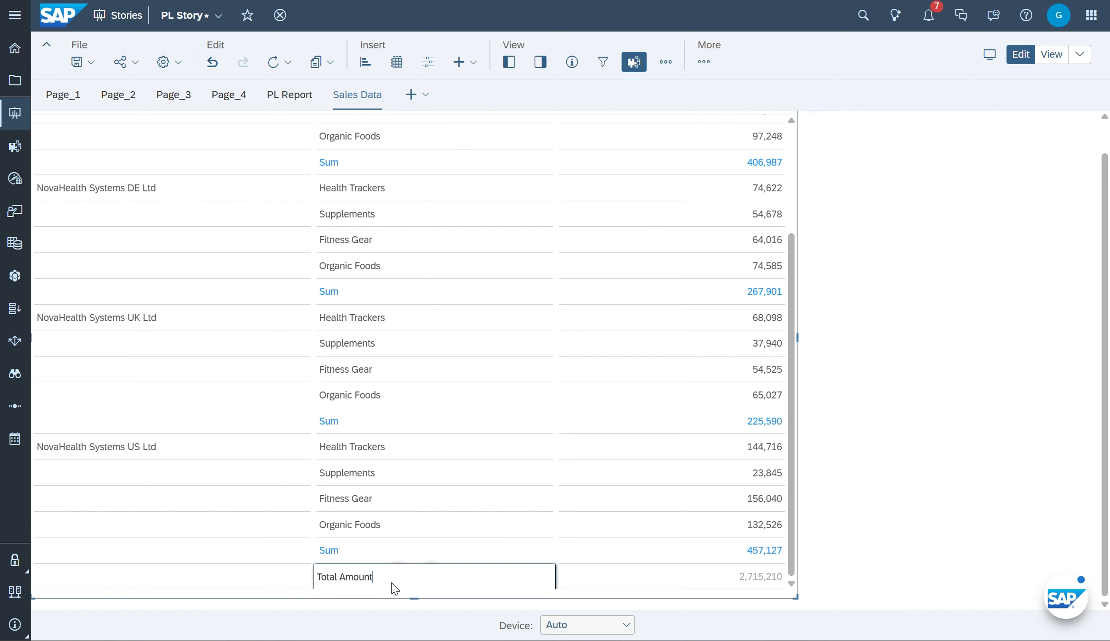
pyautogui.click(945, 576)
# Set the font style of the Total Amount row to Bold
pyautogui.click(766, 574)
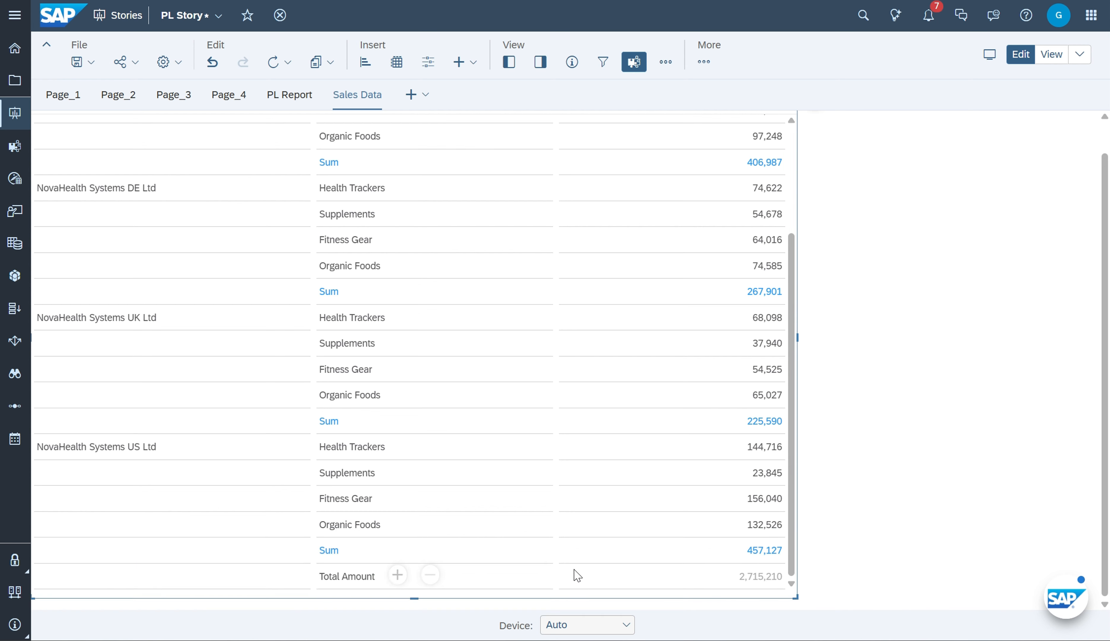
pyautogui.click(362, 573)
pyautogui.click(540, 62)
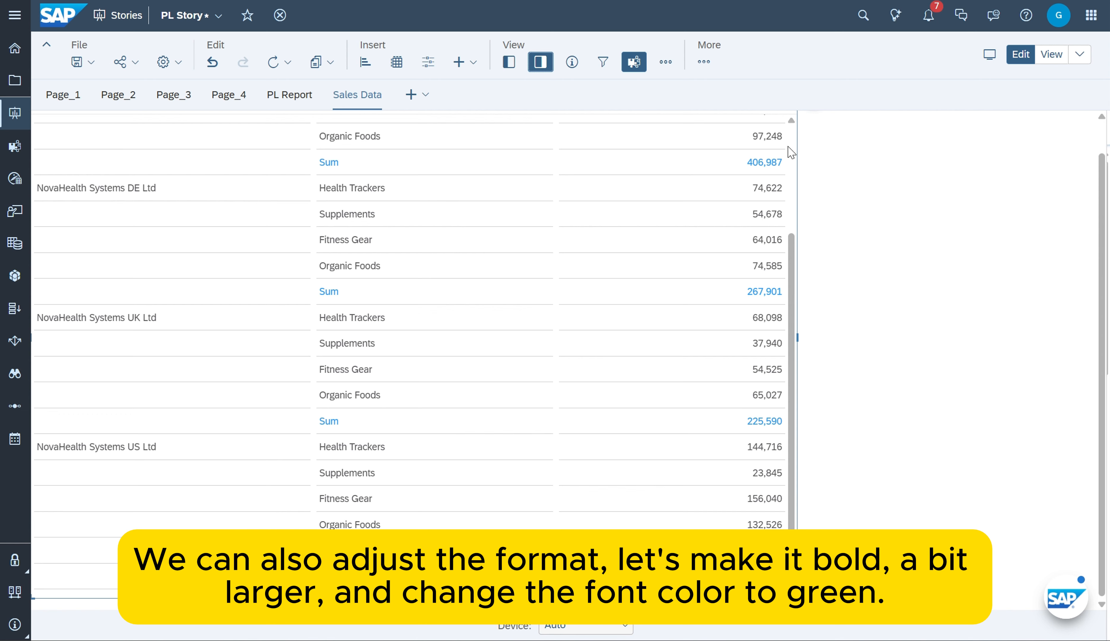
pyautogui.click(870, 142)
pyautogui.scroll(-8, 905, 313)
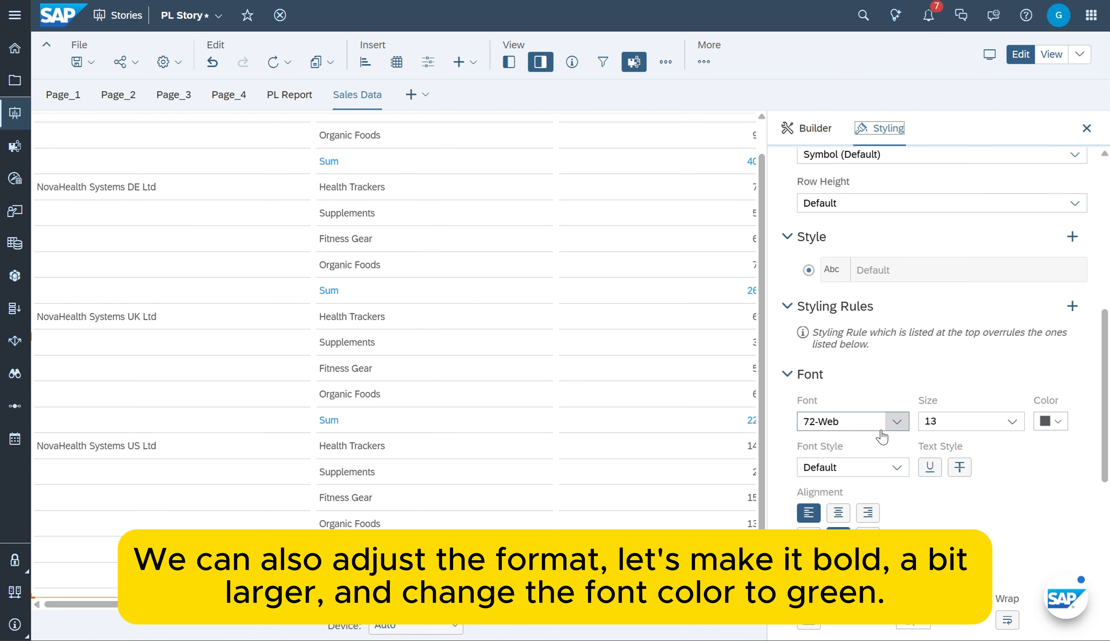
pyautogui.click(894, 422)
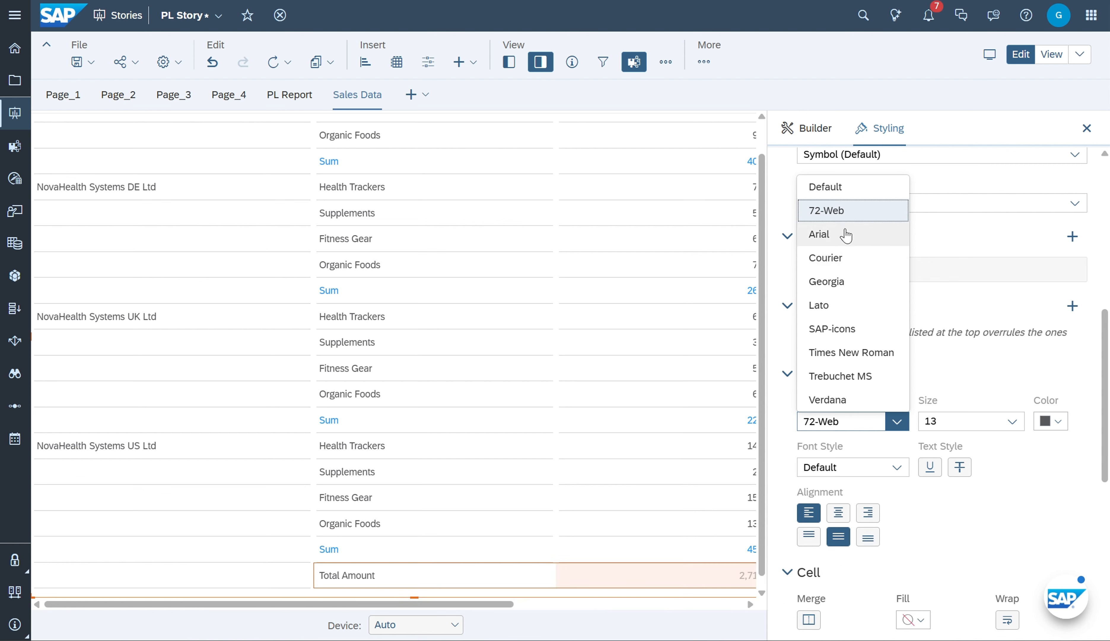
pyautogui.click(957, 361)
pyautogui.click(903, 468)
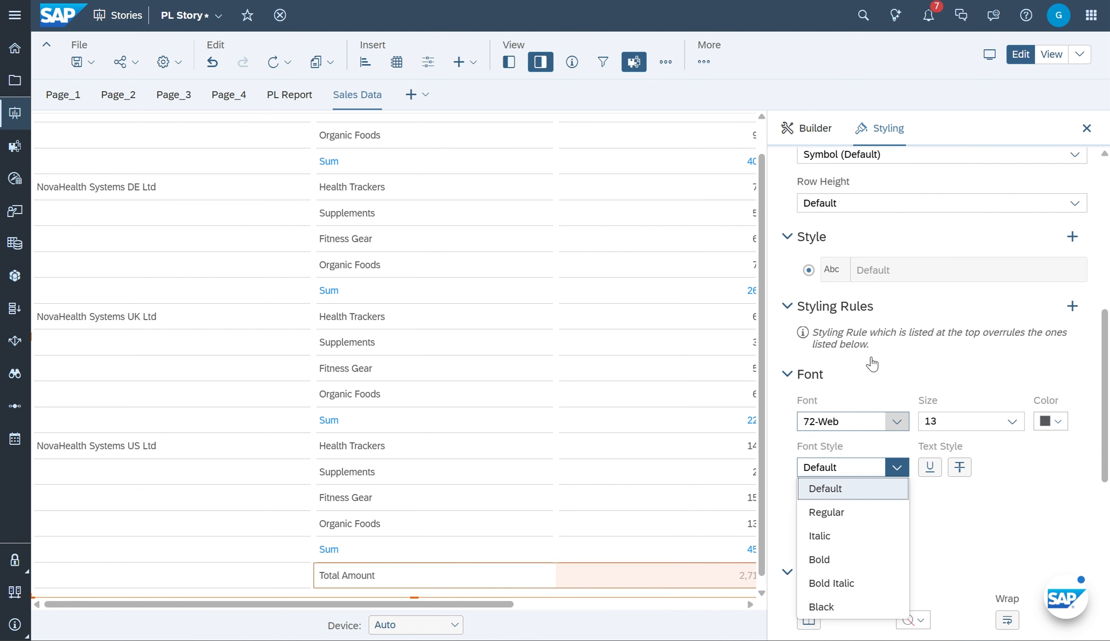
pyautogui.click(849, 557)
# Set the Total Amount row's font size to 16 and its color to dark green, closing the styling settings
pyautogui.click(1012, 421)
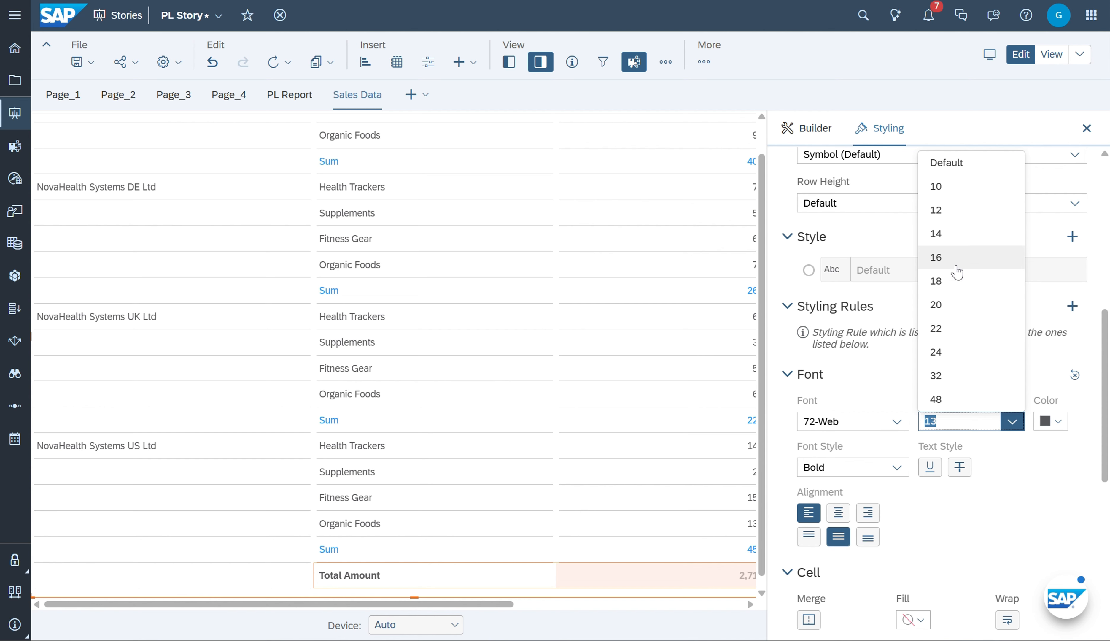
pyautogui.click(951, 257)
pyautogui.click(1059, 428)
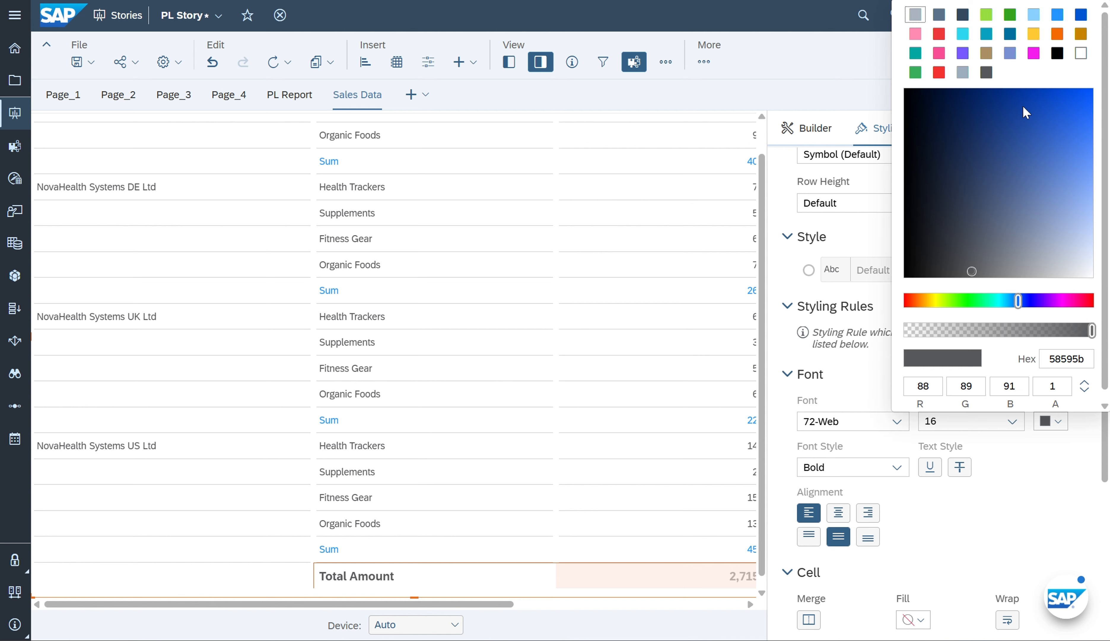
pyautogui.click(1010, 16)
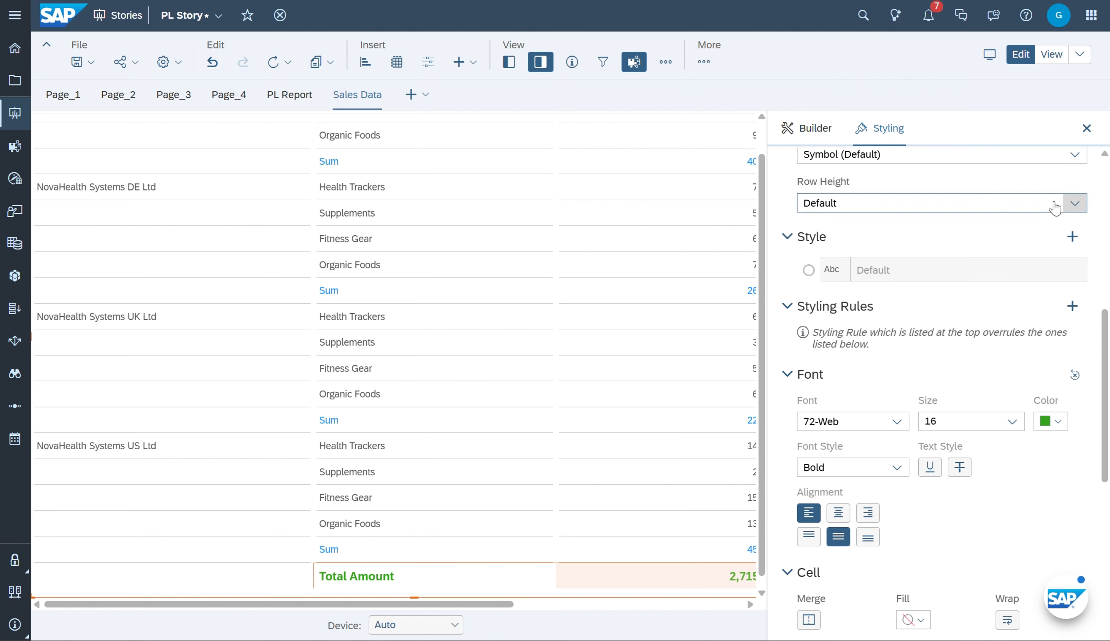
pyautogui.click(1087, 128)
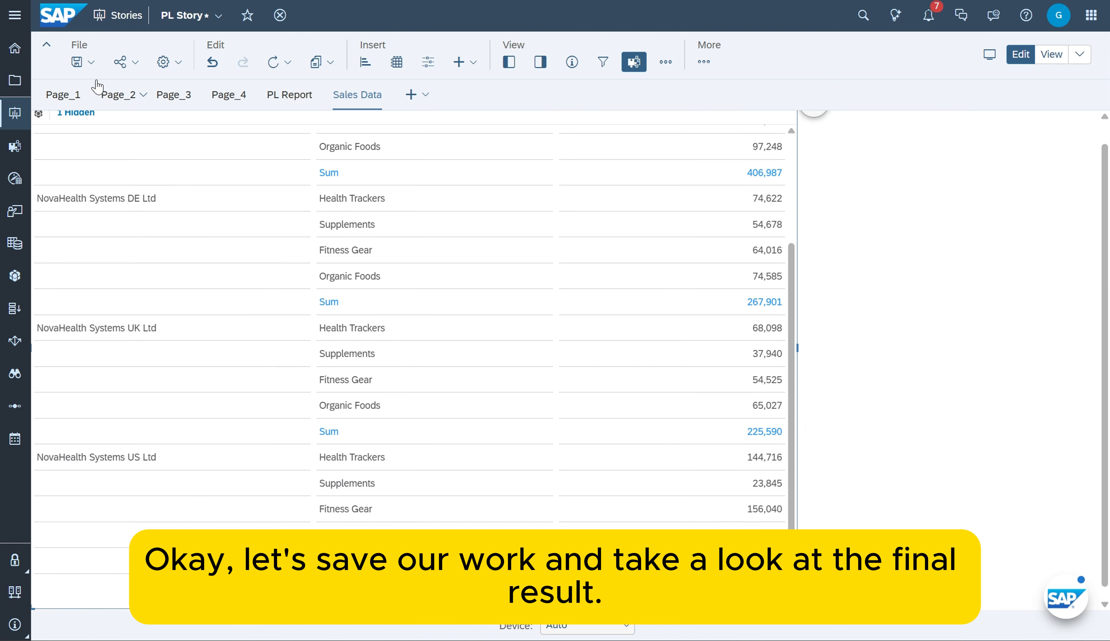
# Save the story and open its Sales Data page in view mode
pyautogui.click(79, 62)
pyautogui.click(92, 82)
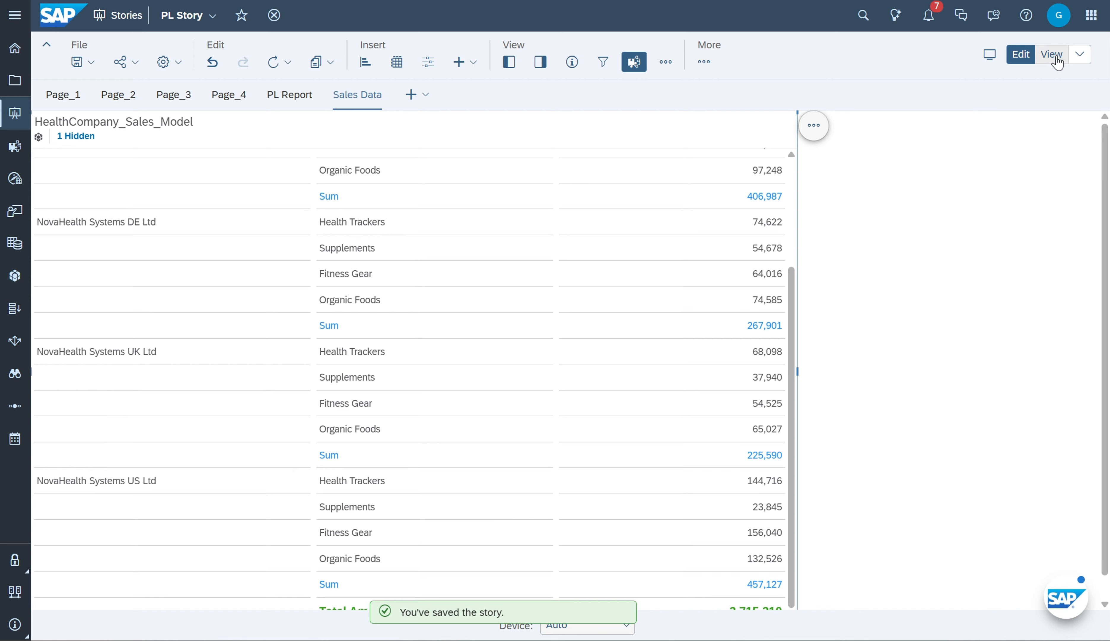
pyautogui.click(1052, 54)
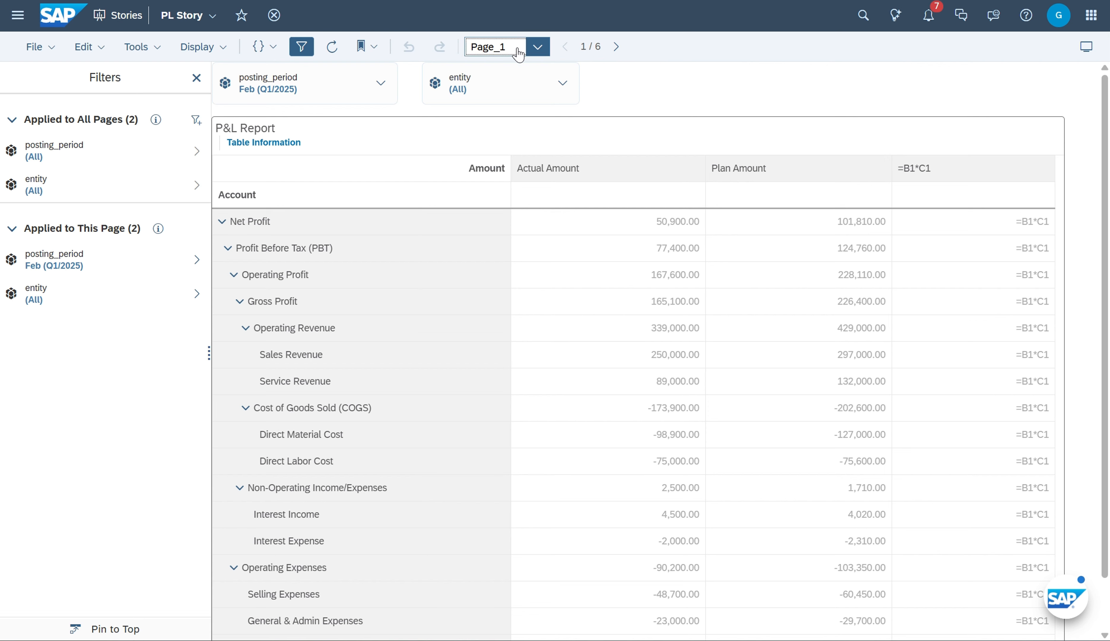
pyautogui.click(519, 54)
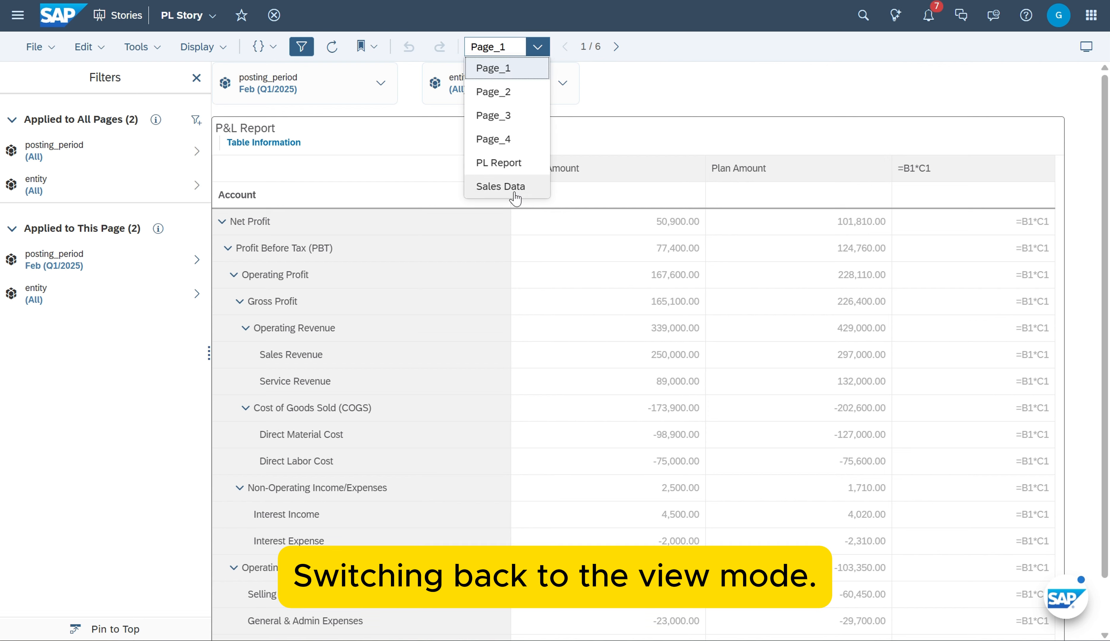
pyautogui.click(514, 187)
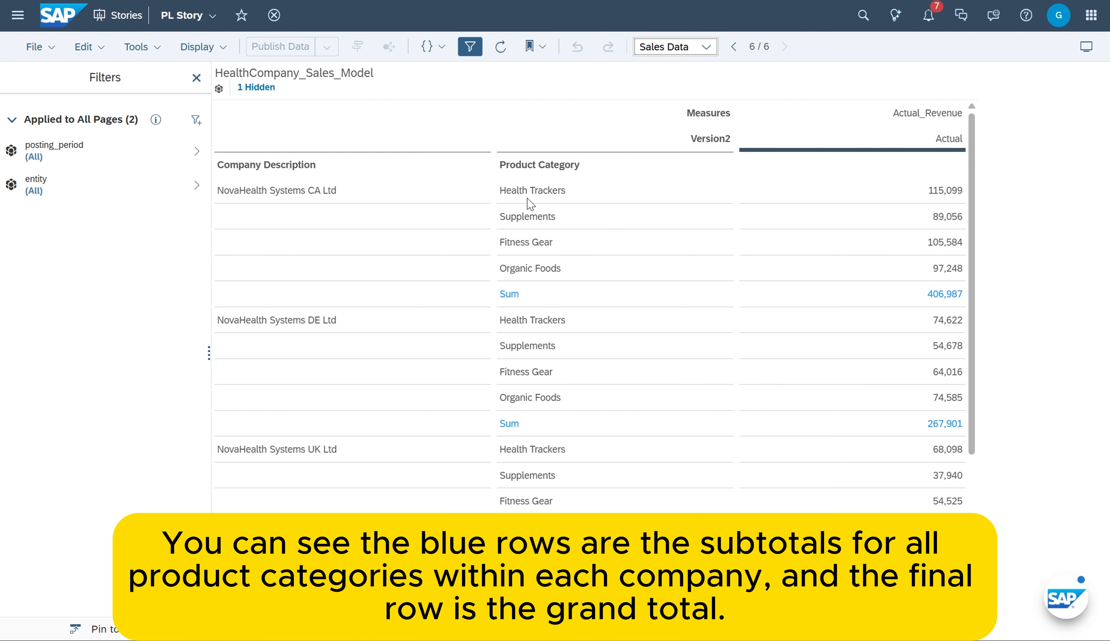
# Examine the company Sum rows and the Total Amount row in the Sales Data table
pyautogui.click(777, 301)
pyautogui.scroll(-3, 933, 304)
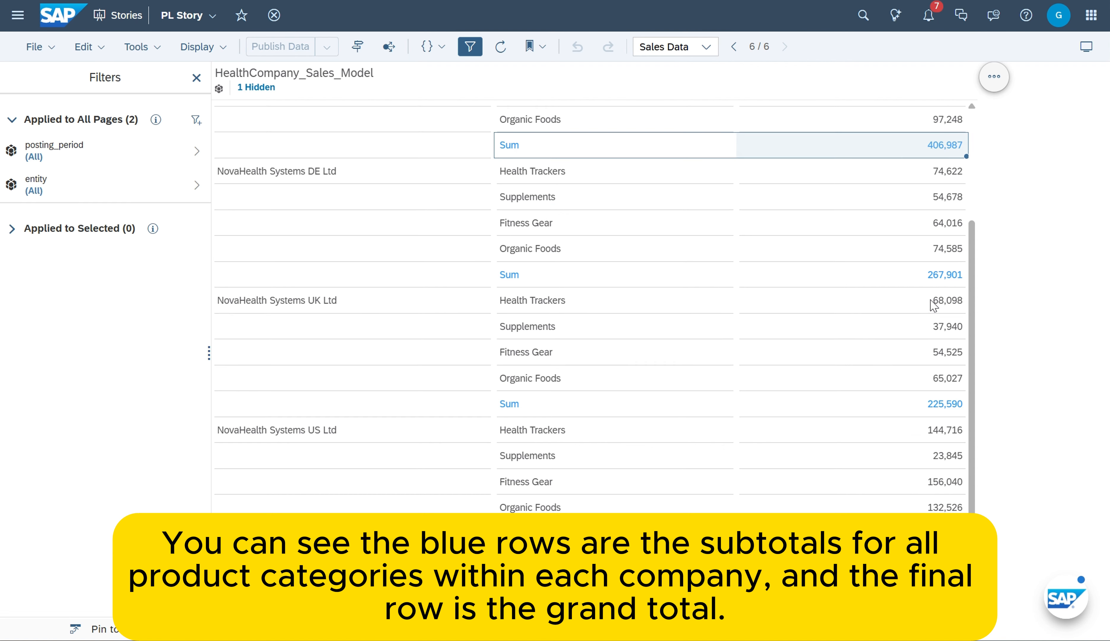
pyautogui.click(894, 557)
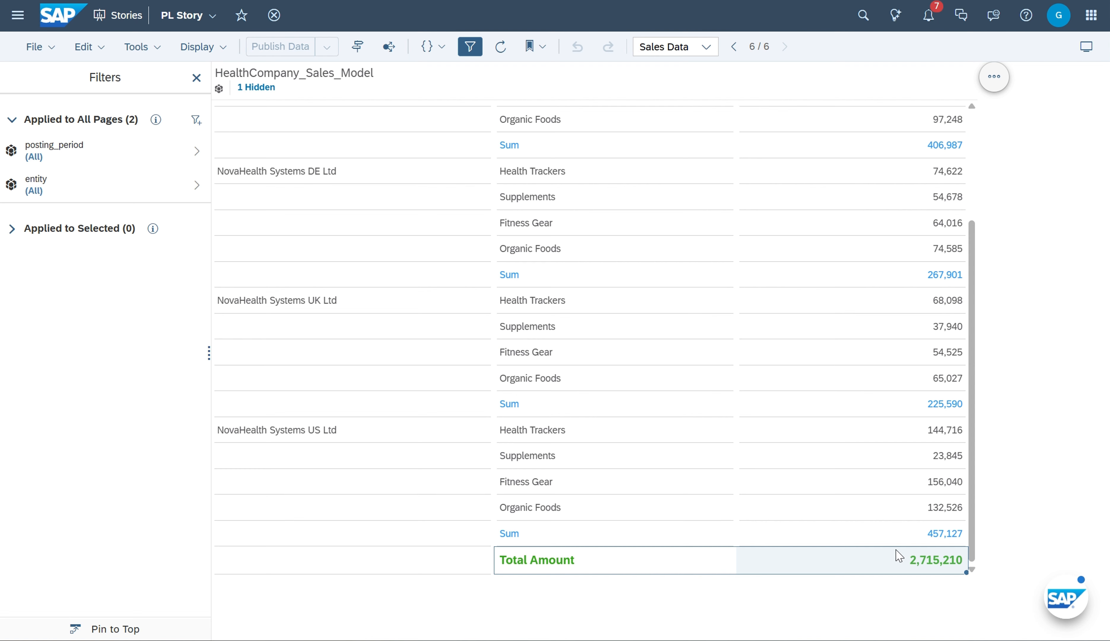